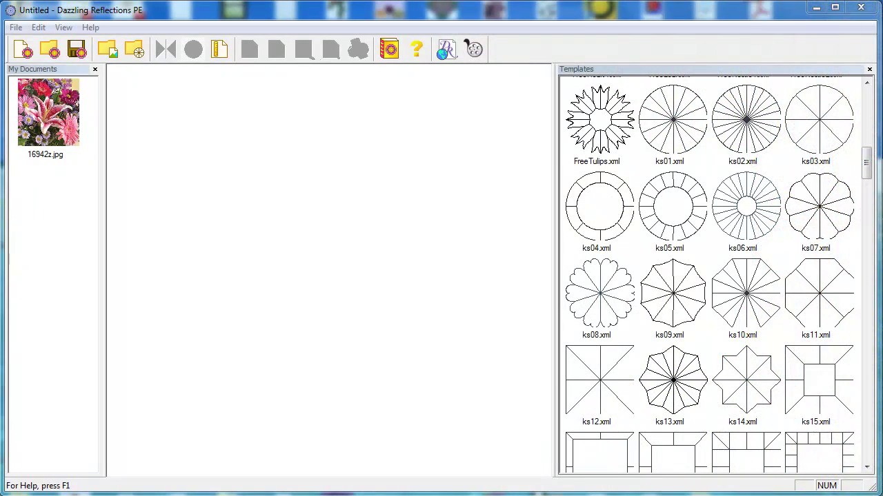
Fill the ks01.xml template with 16942z.jpg, then shift and enlarge the photo so the lily fills the editable wedge
left_click(669, 135)
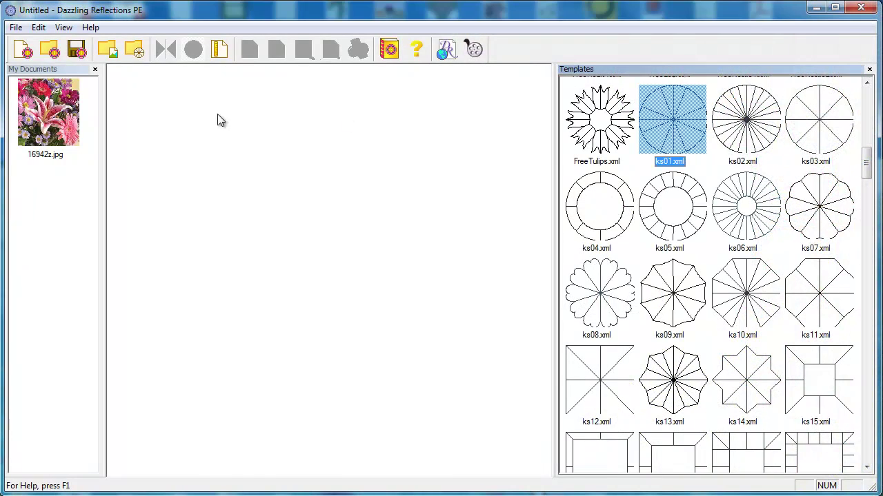
double_click(69, 122)
left_click(360, 122)
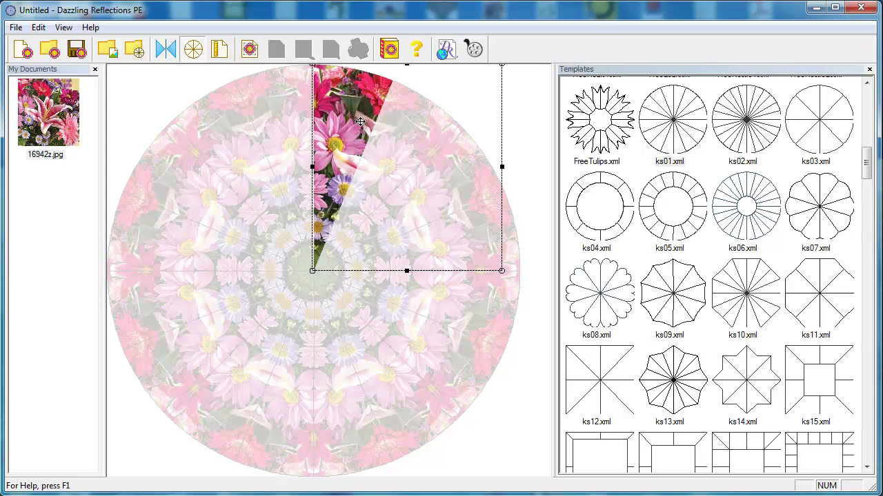
left_click_drag(360, 122, 283, 118)
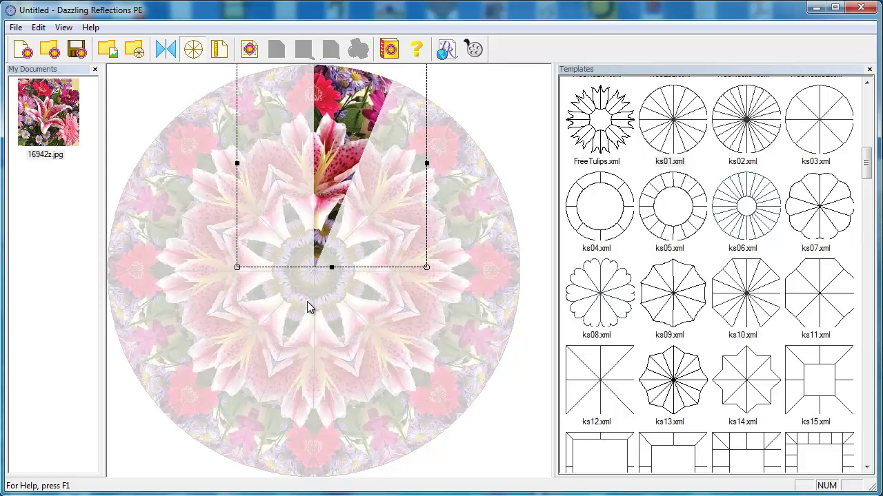
left_click_drag(331, 274, 349, 255)
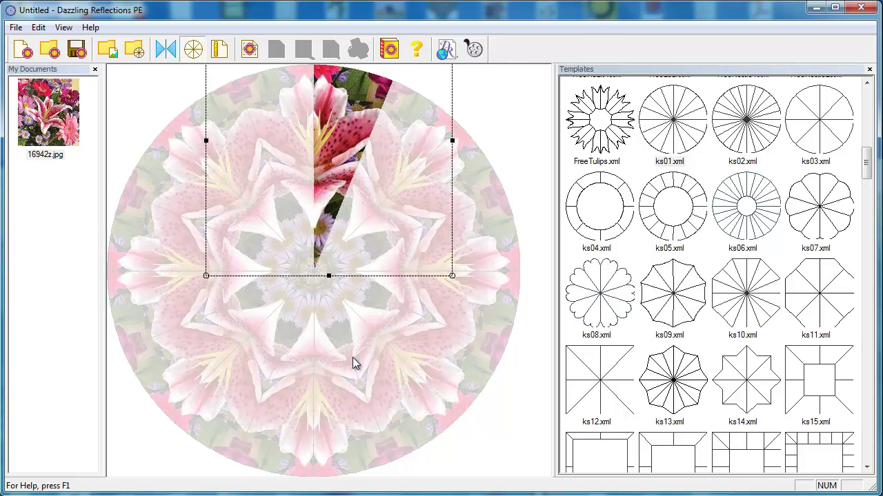
left_click(504, 440)
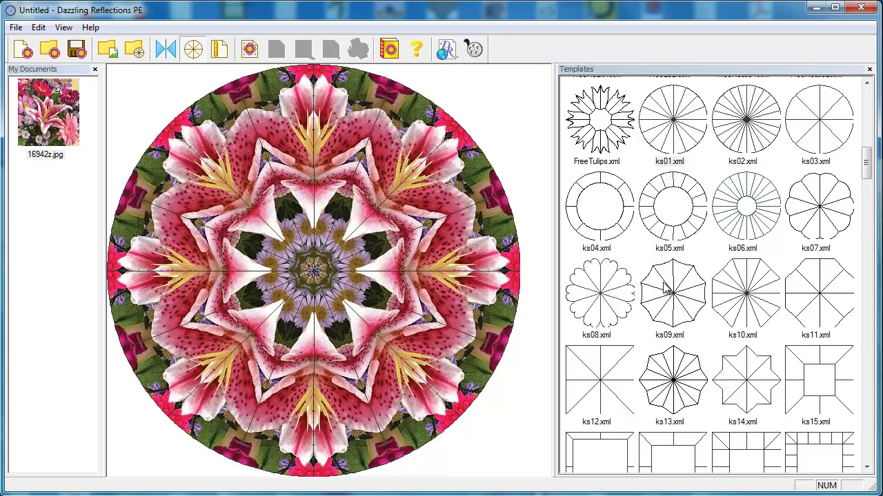
scroll(868, 172, "down", 1)
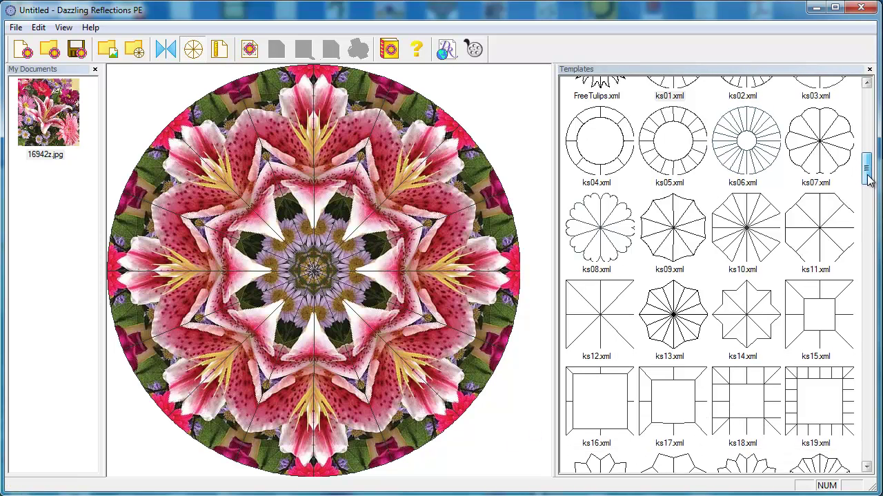
scroll(868, 172, "up", 2)
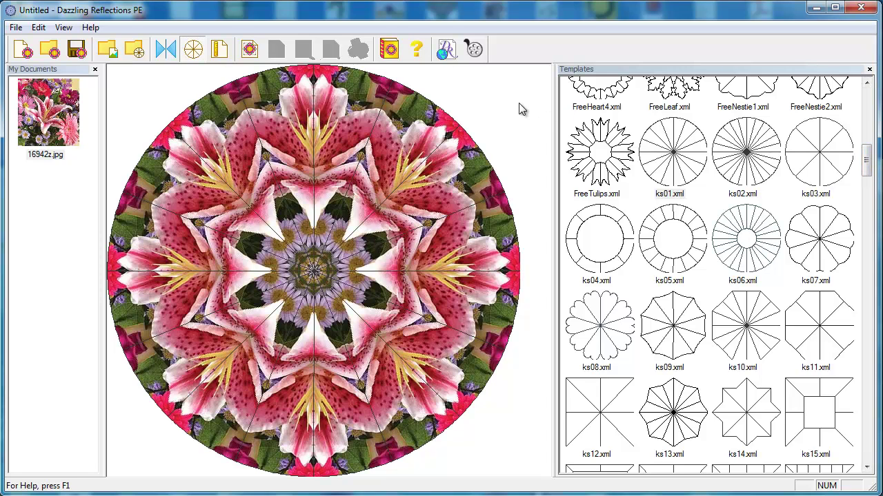
left_click(475, 54)
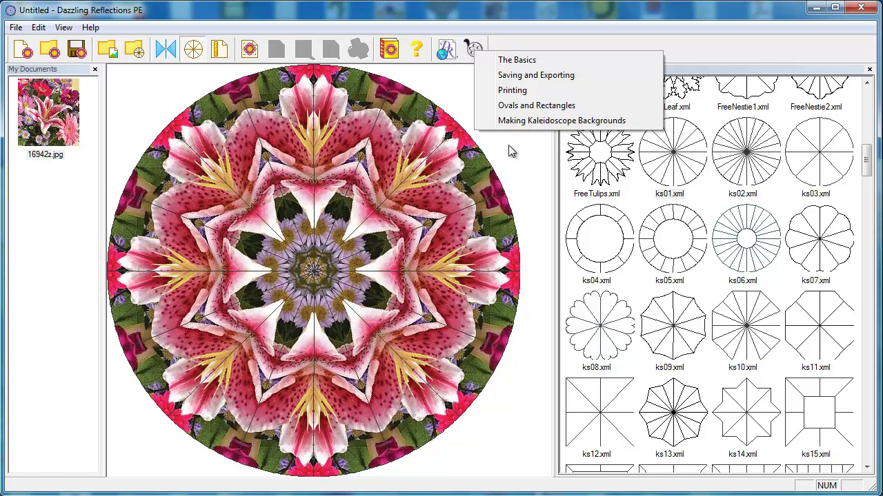
left_click(508, 150)
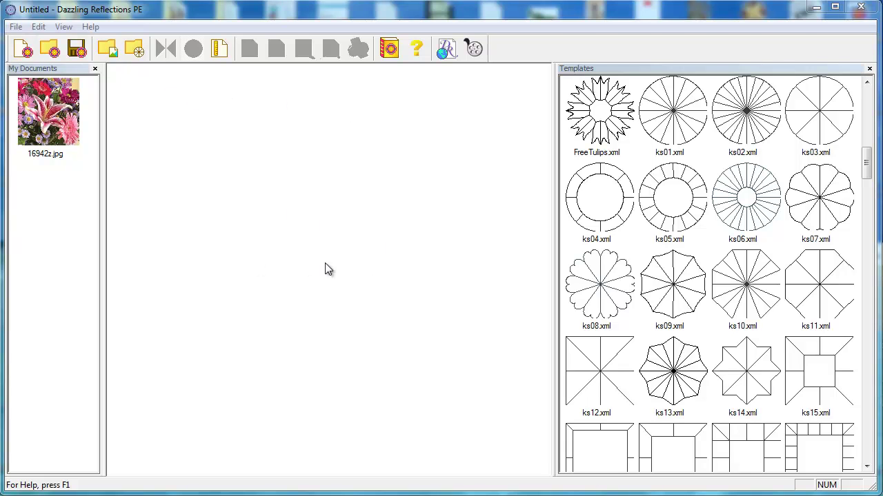
Import the pictures BoyAndDog, Flower, HollyStripe2 and Pumpkins from the My Photos folder
left_click(107, 49)
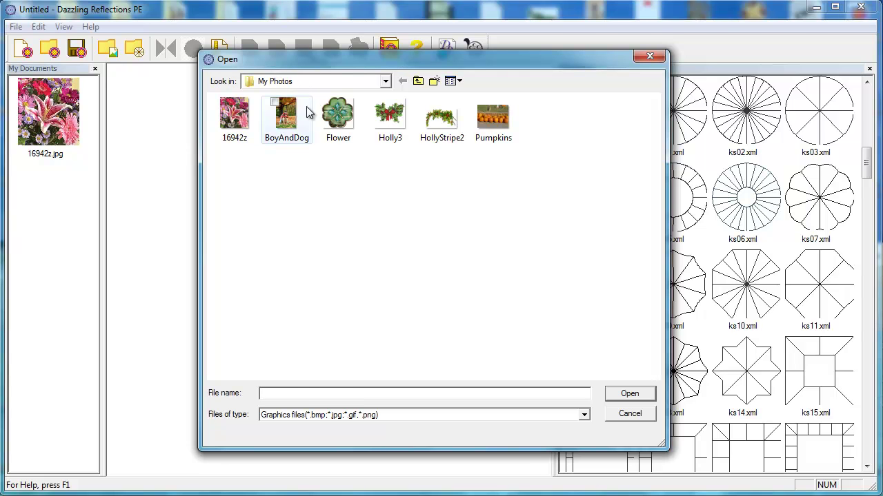
left_click(282, 119)
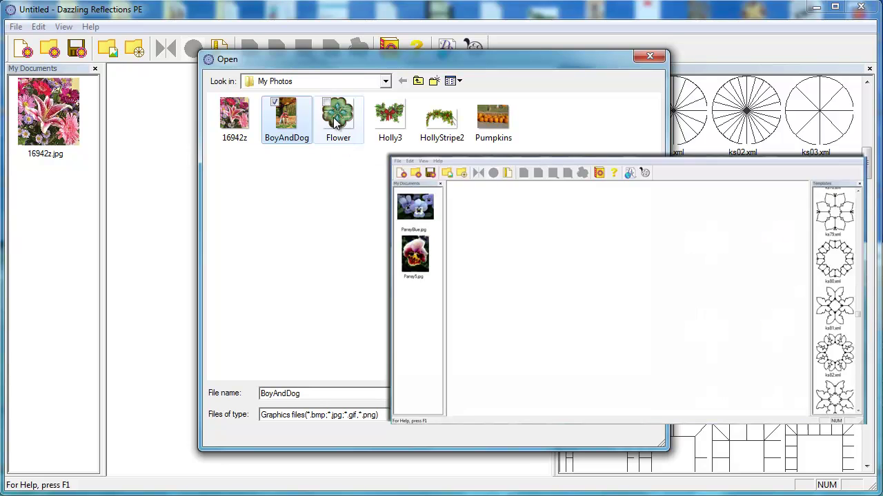
left_click(336, 121, "ctrl")
left_click(438, 118, "ctrl")
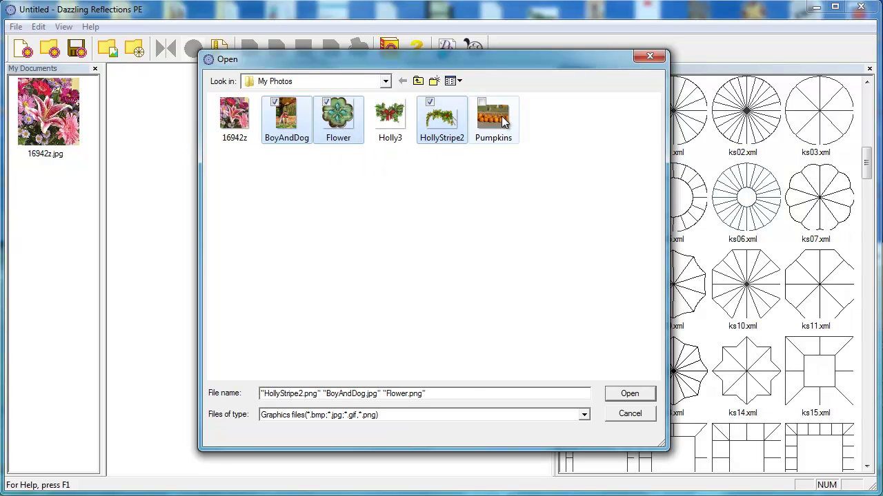
left_click(502, 122, "ctrl")
left_click(646, 395)
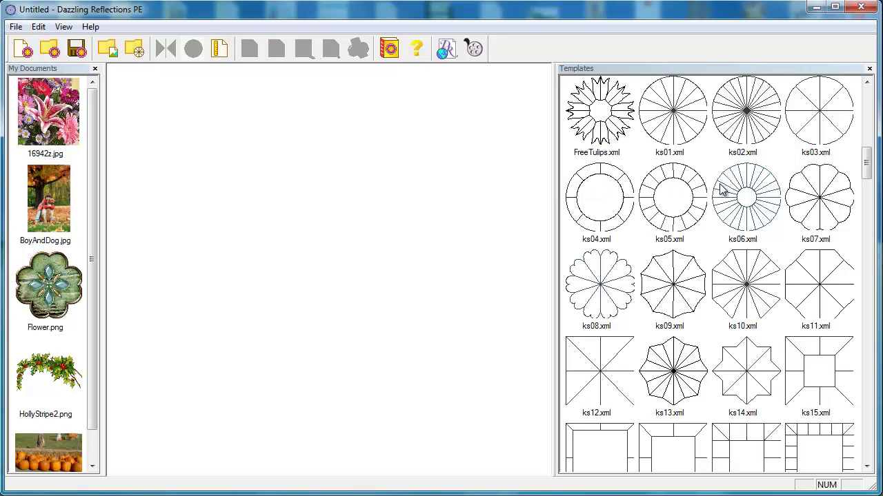
Fill the eight-section ks21.xml template with the BoyAndDog.jpg photo
left_click_drag(867, 165, 867, 198)
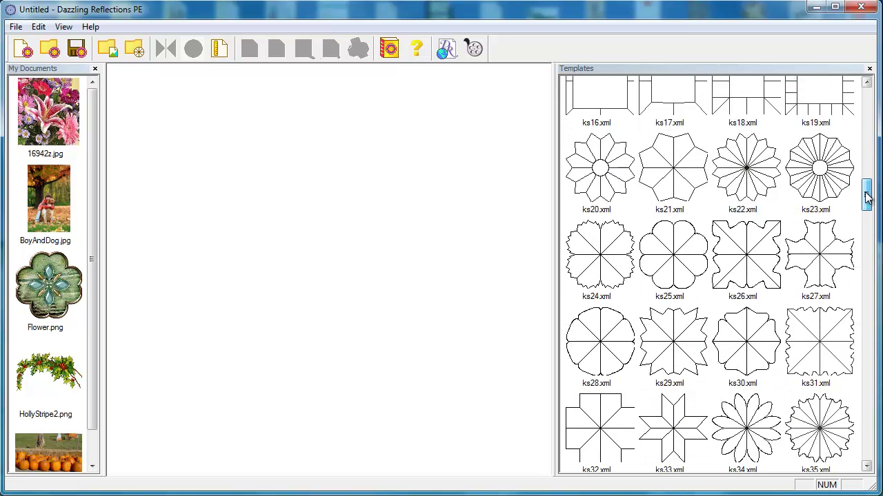
left_click(680, 194)
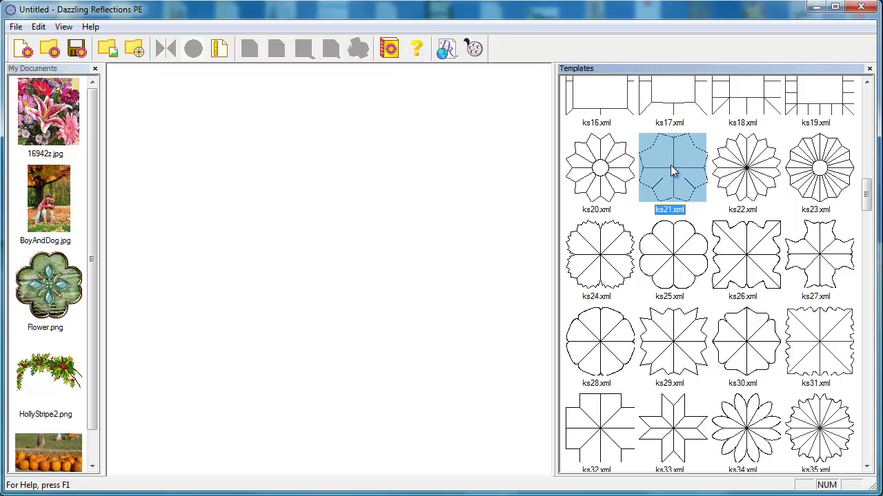
left_click(50, 213)
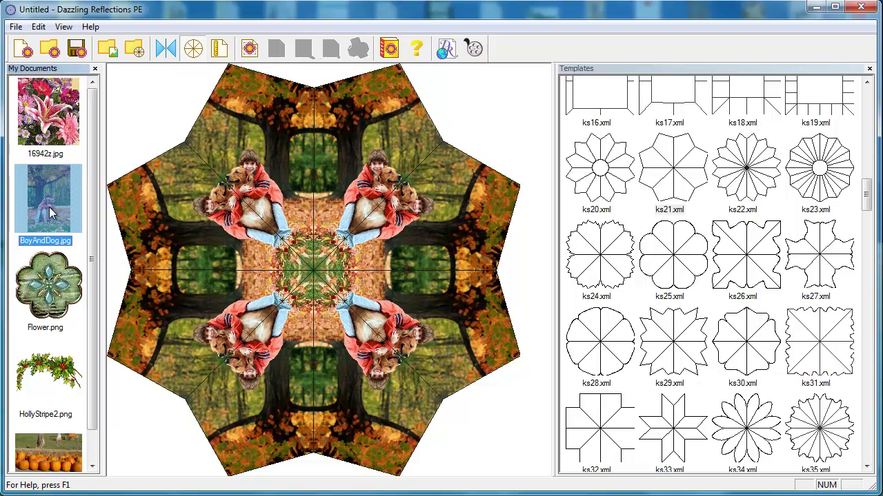
Move the boy-and-dog photo upward within the editable wedge and view the full kaleidoscope
left_click(360, 142)
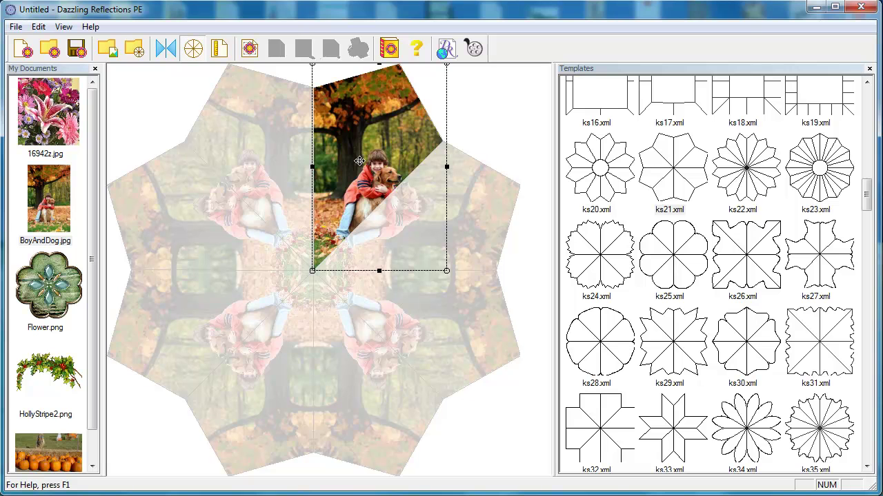
left_click_drag(360, 161, 356, 113)
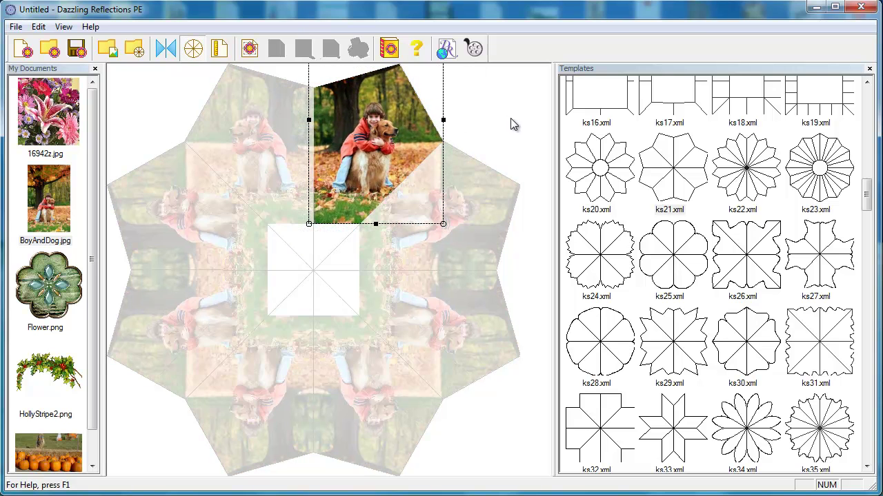
left_click(510, 118)
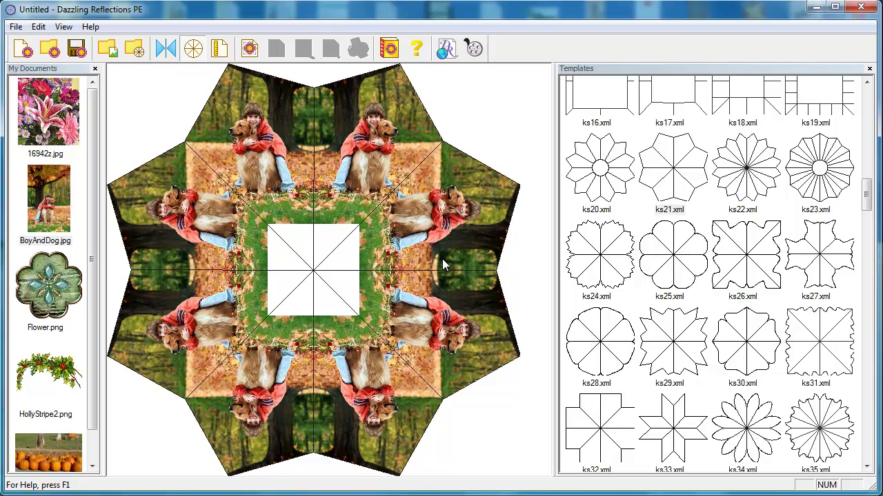
Move the boy-and-dog photo back down toward the kaleidoscope's center and make it slightly smaller
left_click(360, 162)
left_click_drag(359, 150, 359, 198)
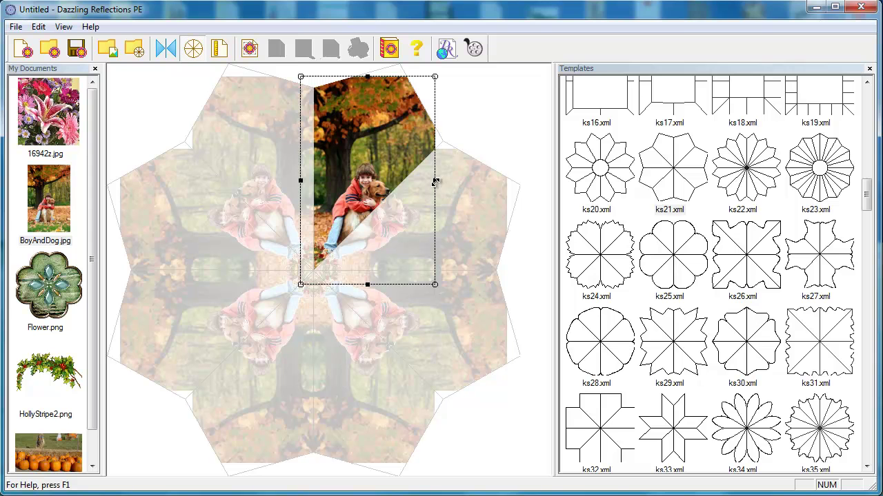
mouse_move(435, 180)
left_mouse_down()
mouse_move(459, 177)
mouse_move(431, 178)
left_mouse_up()
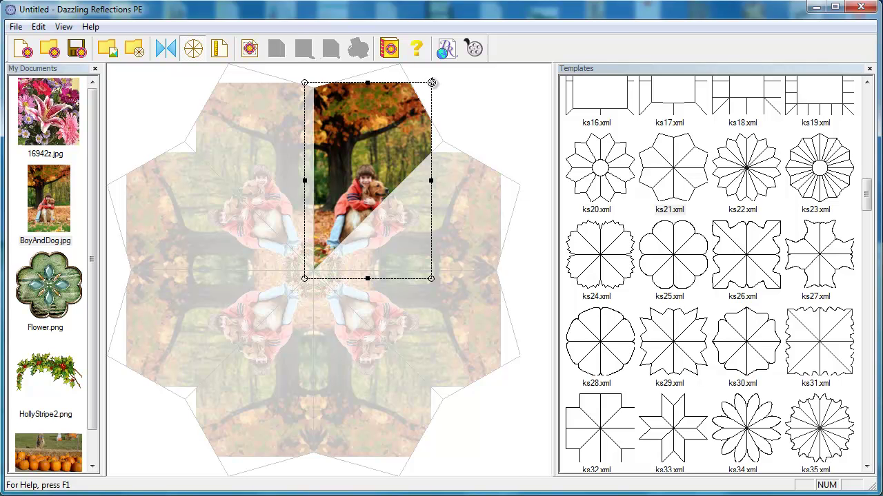
Rotate the photo nearly upside down, enlarge it and reposition it so the boy and dog fill the wedge
left_click_drag(431, 82, 365, 391)
left_click_drag(355, 199, 362, 170)
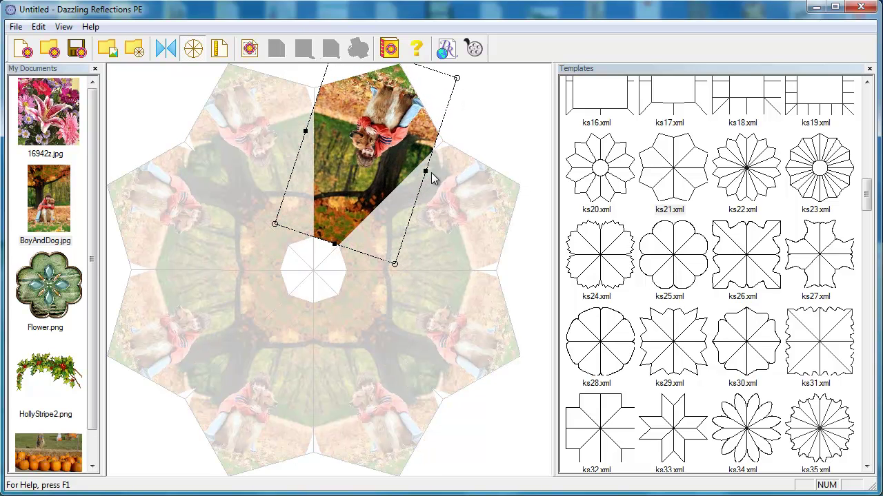
left_click_drag(427, 170, 457, 183)
left_click_drag(384, 166, 379, 199)
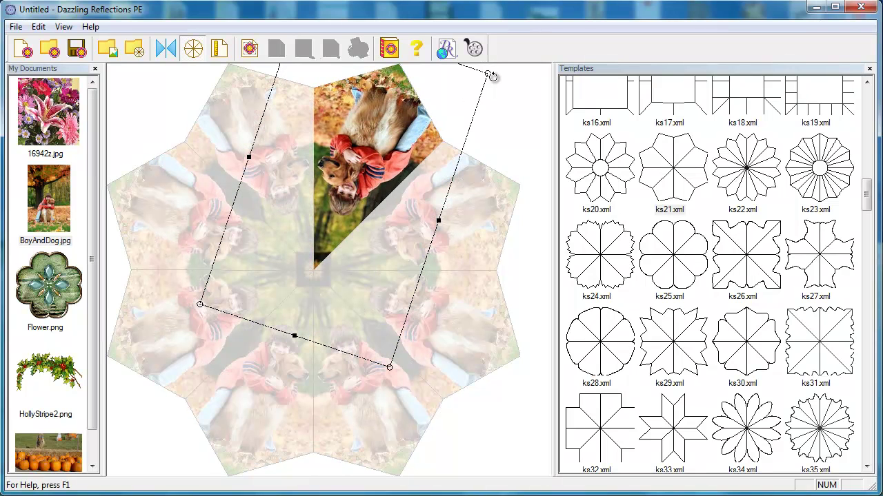
Fine-tune the upside-down photo's rotation, size and position in the wedge, then finish editing the kaleidoscope
left_click_drag(491, 72, 490, 79)
scroll(374, 171, "down", 5)
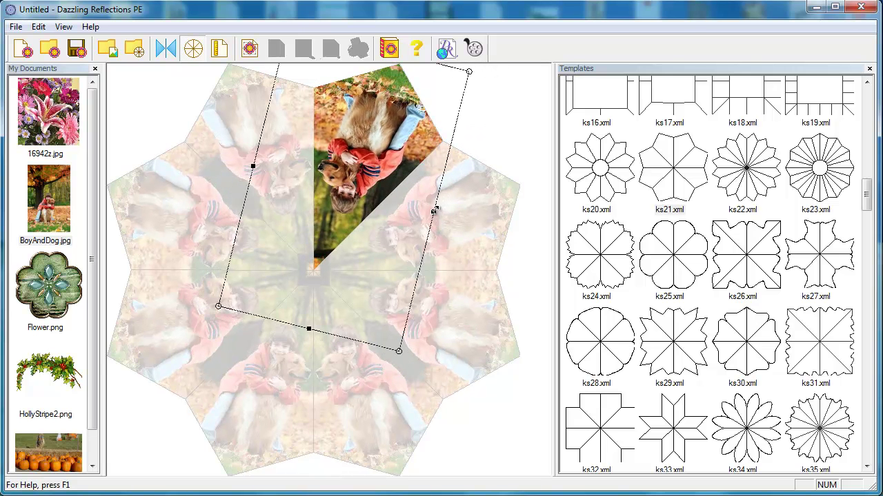
left_click_drag(374, 171, 374, 175)
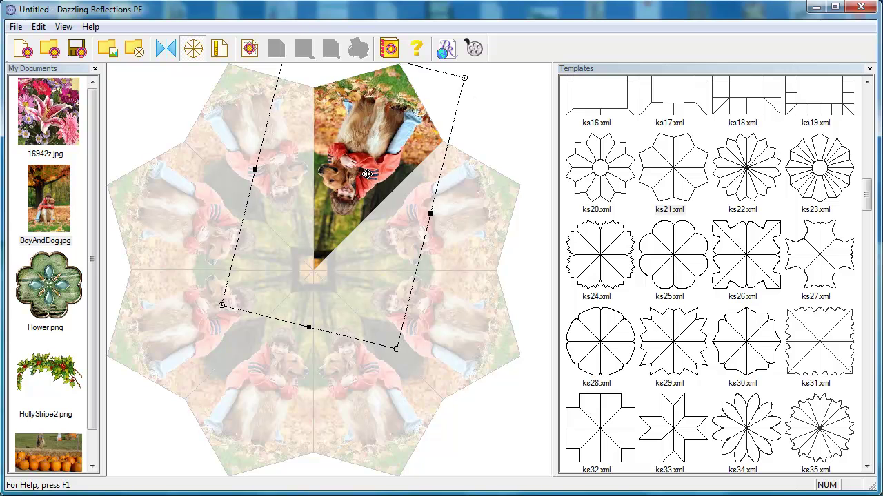
left_click(496, 117)
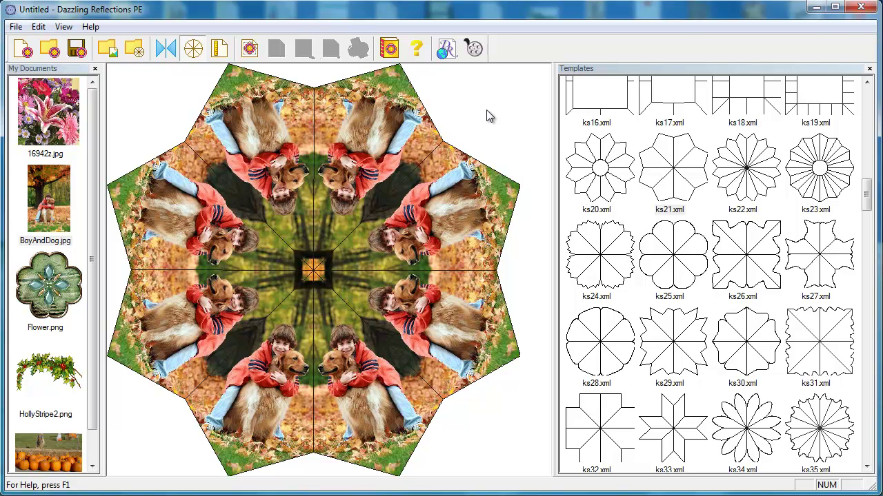
Start exporting the kaleidoscope and set its export width to 6 inches
left_click(15, 29)
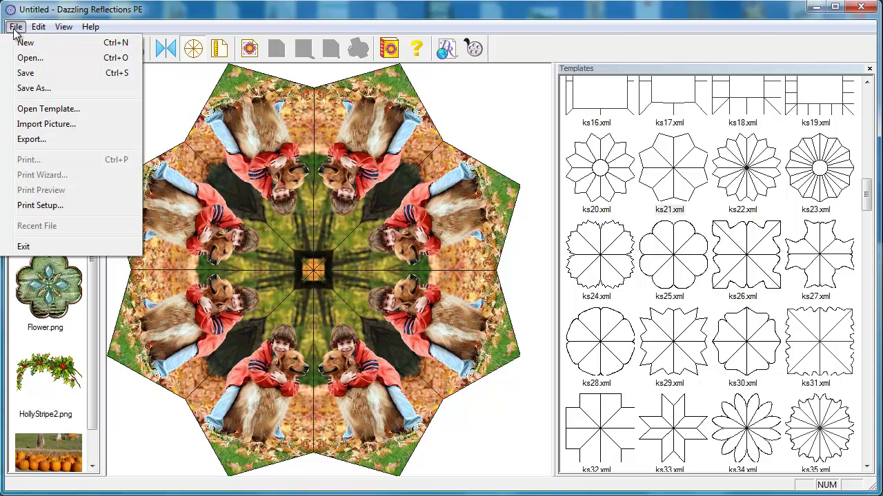
left_click(31, 140)
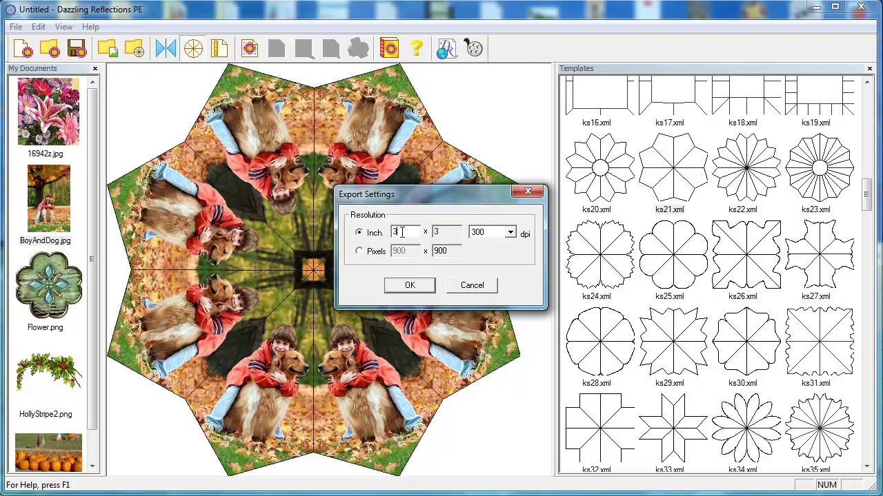
double_click(403, 231)
type("6")
left_click(407, 285)
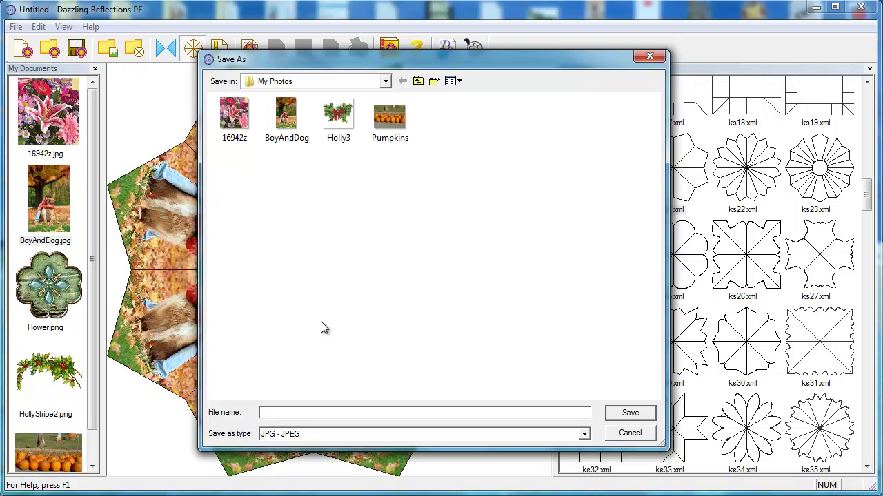
Save the export in My Photos as BoyandDog2 in PNG - Portable Network Graphics format
type("Boyan")
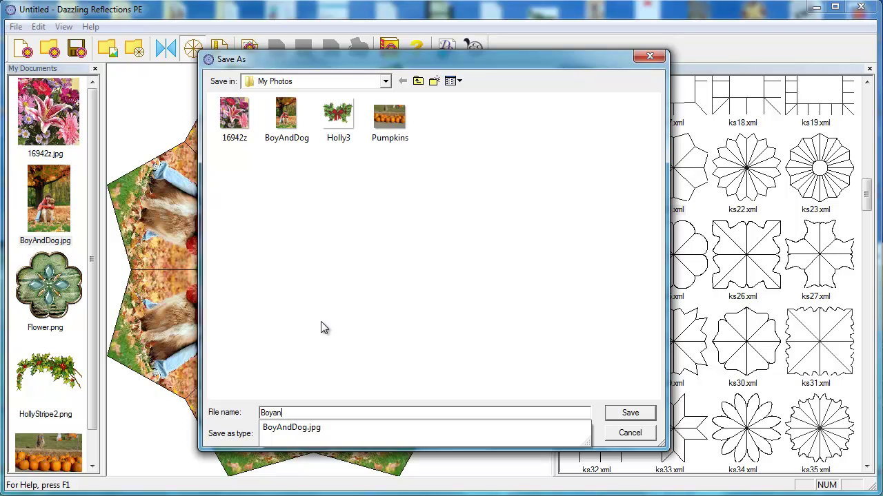
type("dDog2")
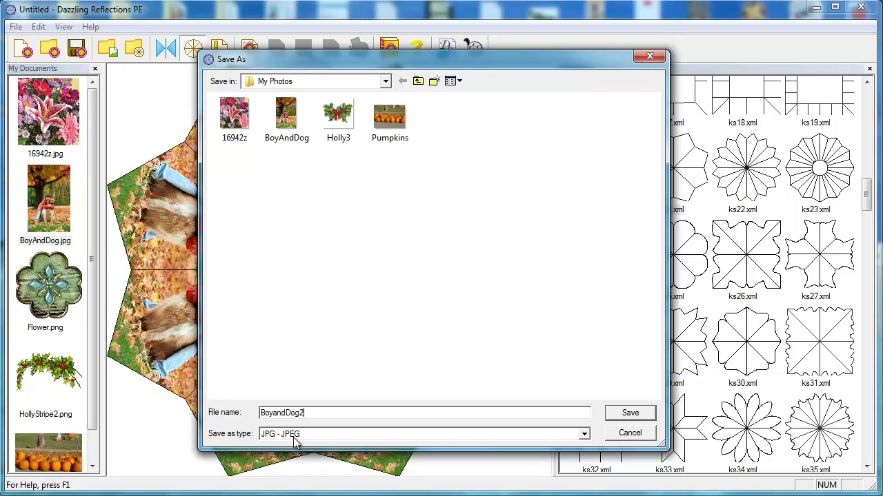
left_click(583, 436)
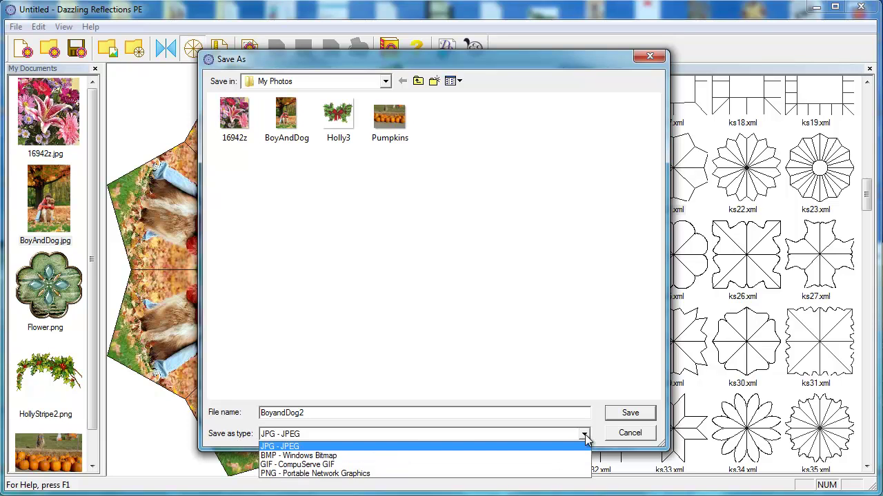
left_click(312, 473)
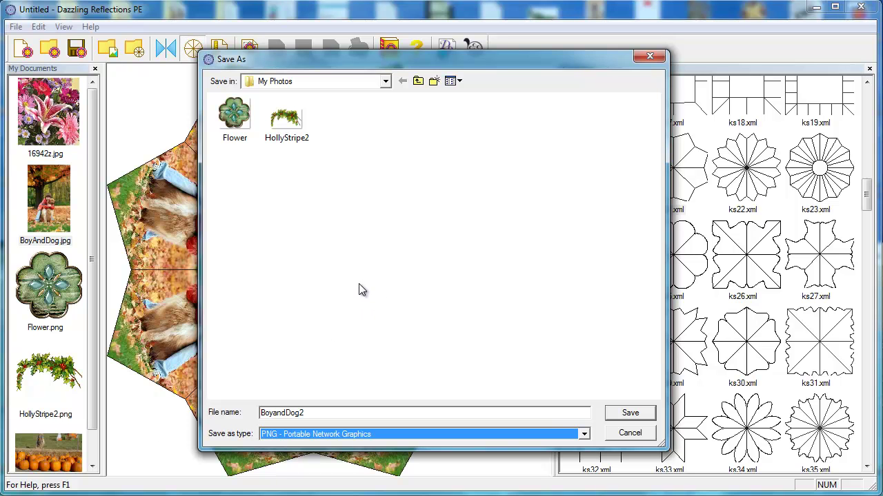
left_click(625, 418)
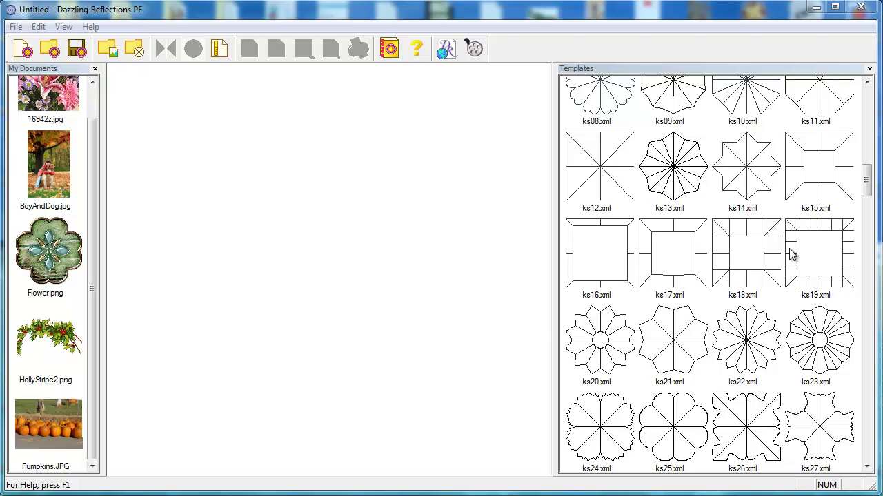
Fill the ks19 square frame template with Pumpkins.JPG and enlarge the photo within its section so the pumpkins appear bigger
left_click(791, 255)
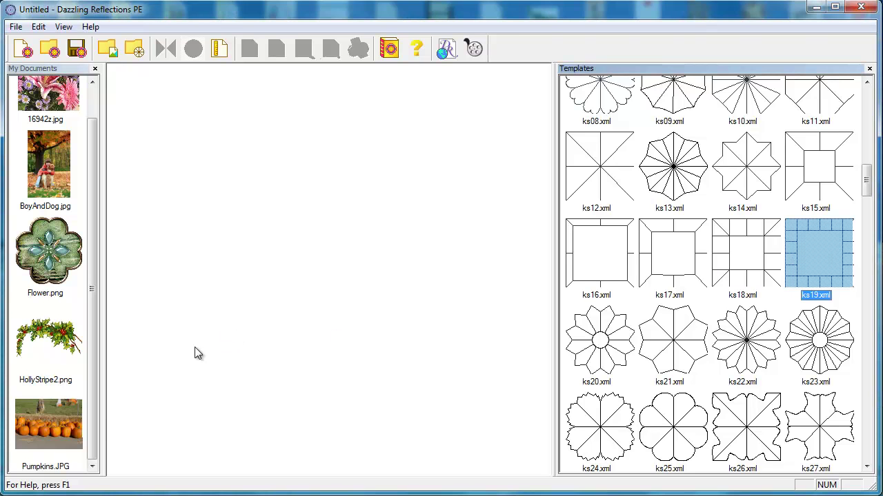
left_click(46, 421)
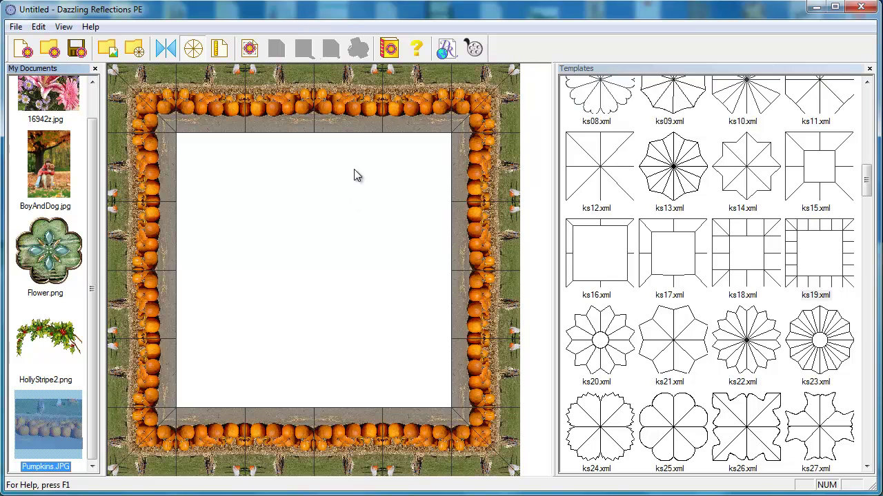
left_click(345, 105)
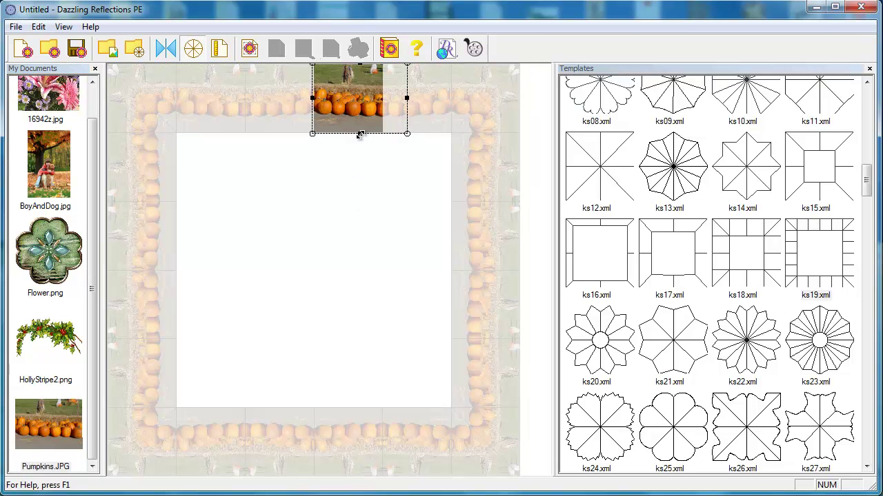
left_click_drag(358, 134, 361, 166)
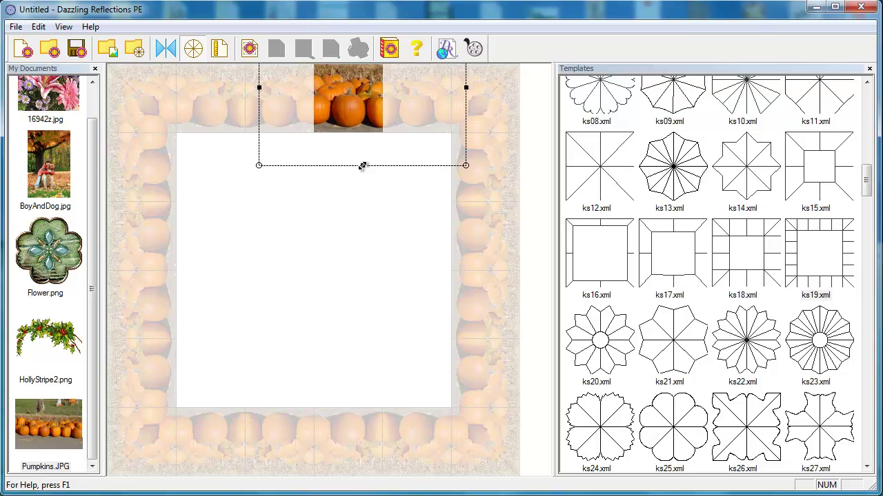
left_click(358, 263)
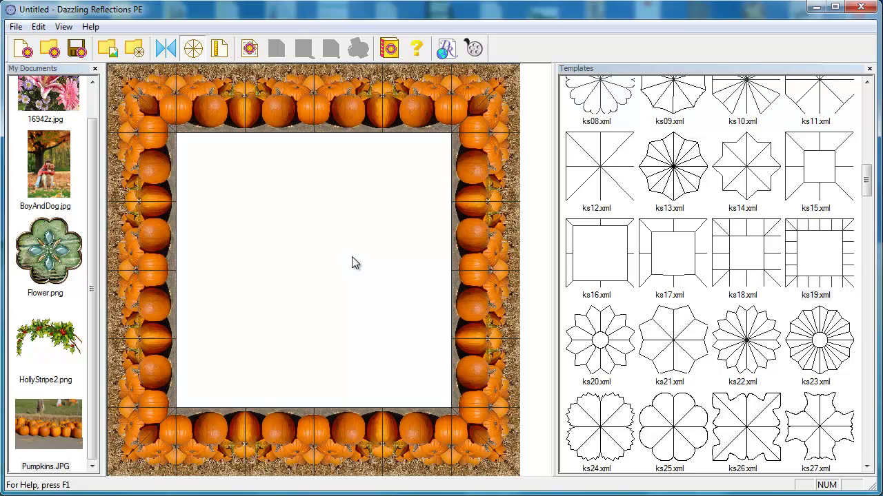
Hide the template lines and start exporting the pumpkin frame with a width of 7 inches
left_click(193, 48)
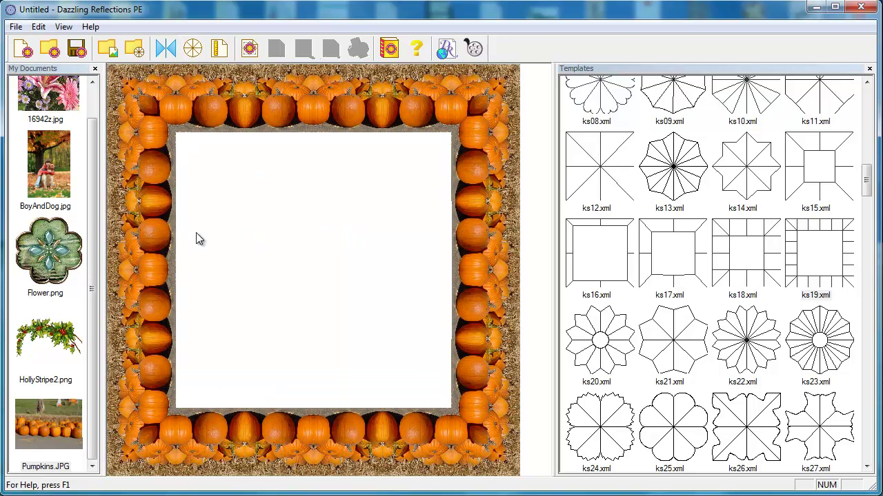
left_click(15, 26)
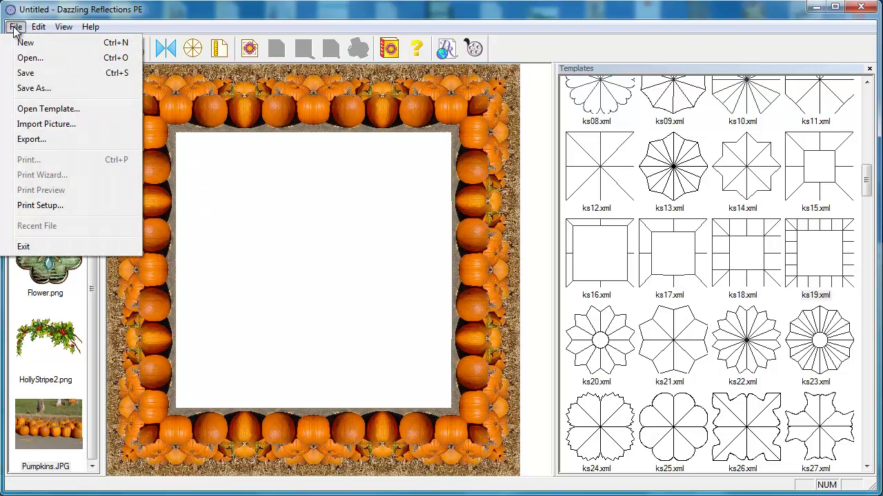
left_click(31, 139)
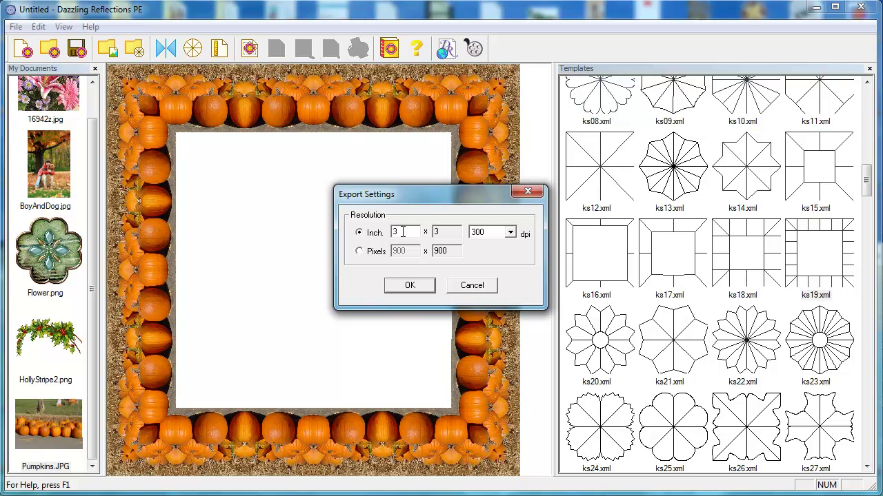
left_click_drag(404, 231, 374, 237)
type("7")
left_click(394, 285)
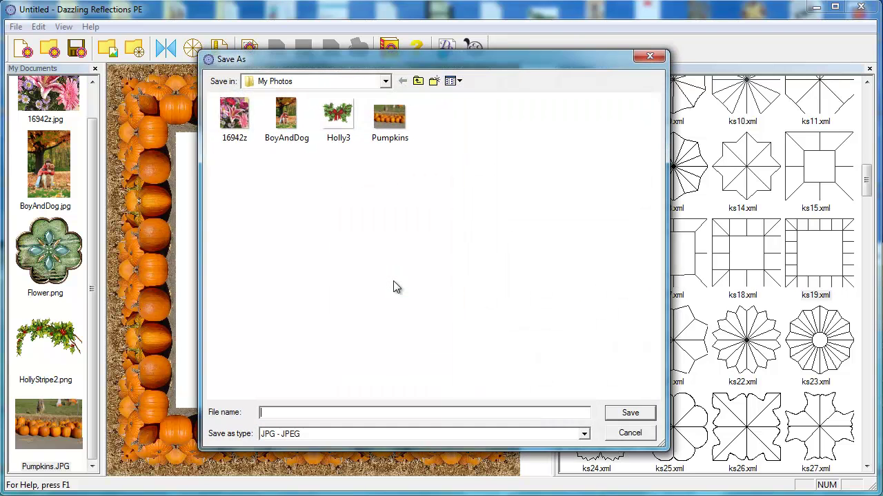
Save the export in My Photos as FramePumpkin in PNG - Portable Network Graphics format
type("FramePumpkin")
left_click(335, 435)
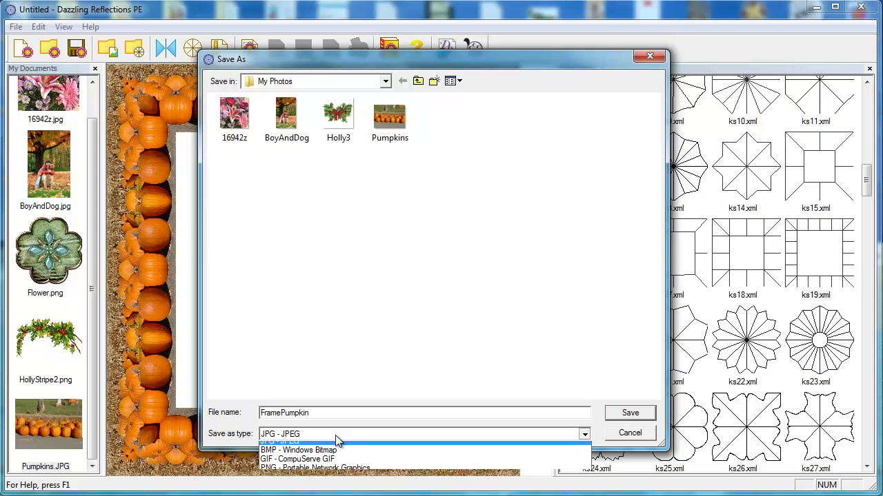
left_click(314, 474)
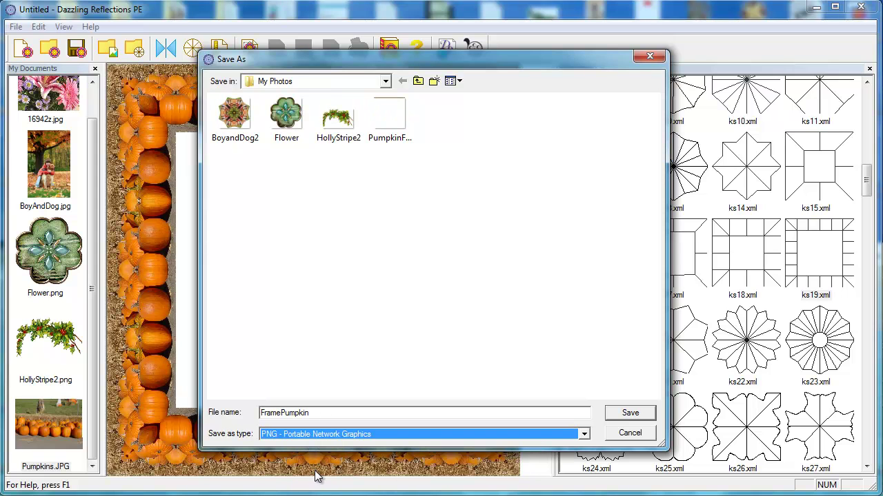
left_click(643, 413)
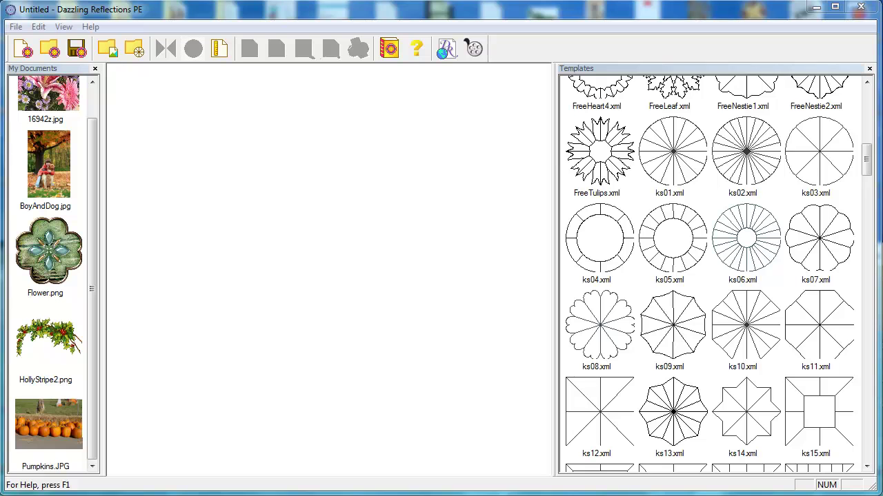
Fill the ks19 template with Flower.png and preview the frame briefly without its template lines
left_click_drag(866, 148, 870, 186)
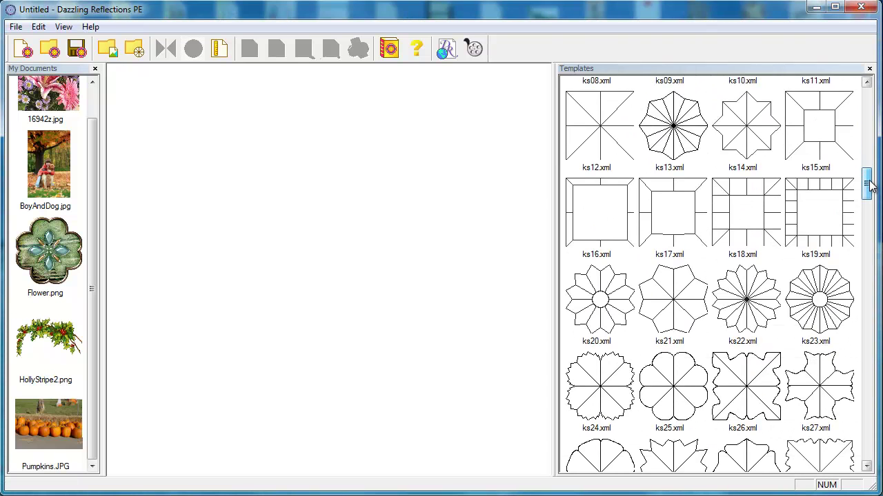
left_click(813, 185)
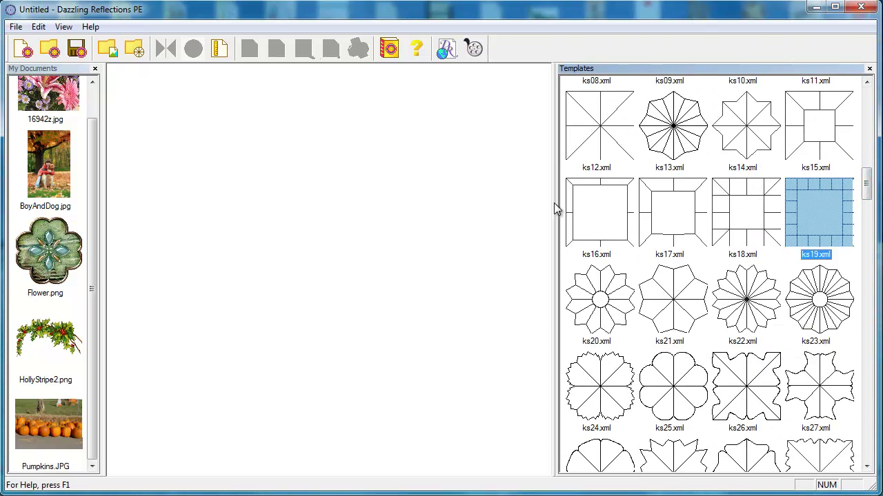
left_click(56, 245)
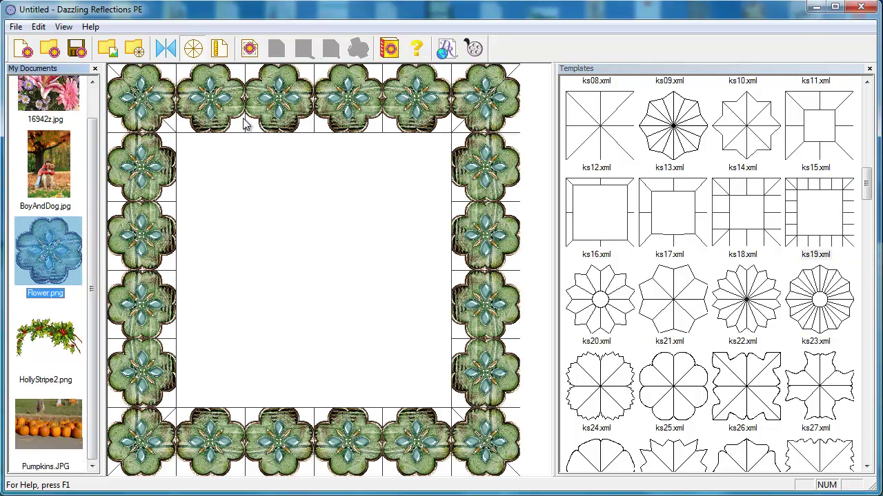
left_click(193, 51)
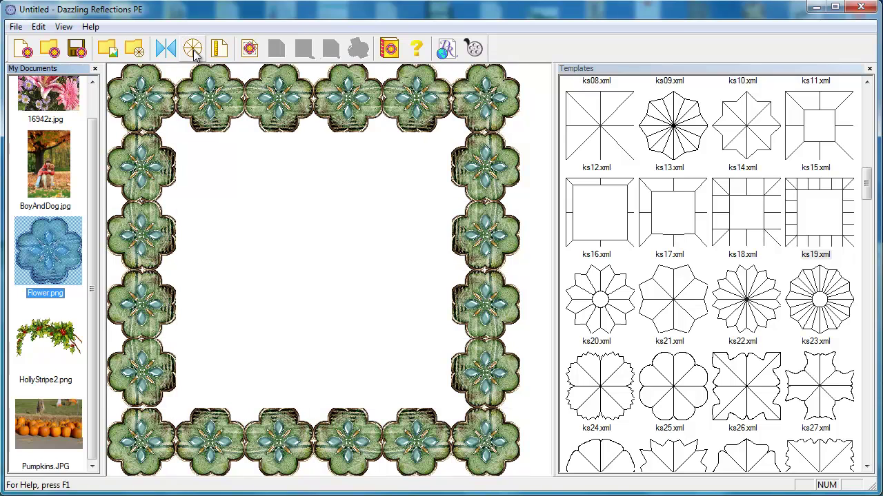
left_click(194, 51)
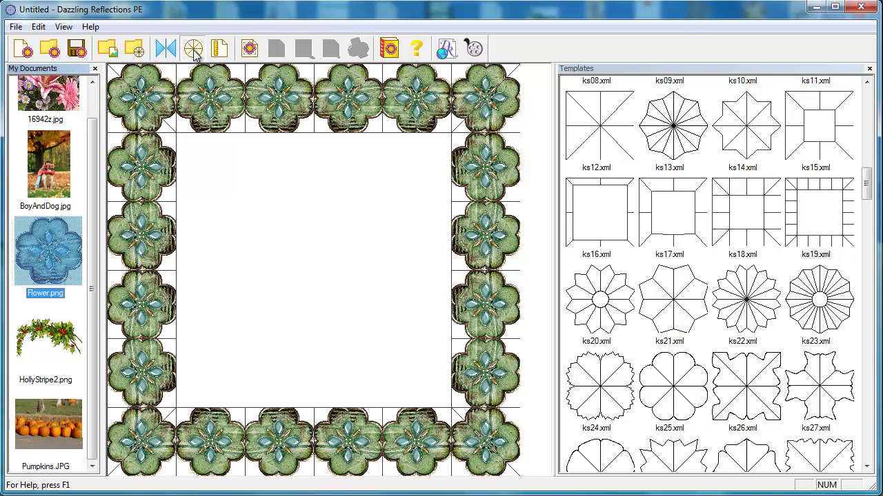
Enlarge the flower within its frame section and rotate it about 45 degrees
left_click(355, 111)
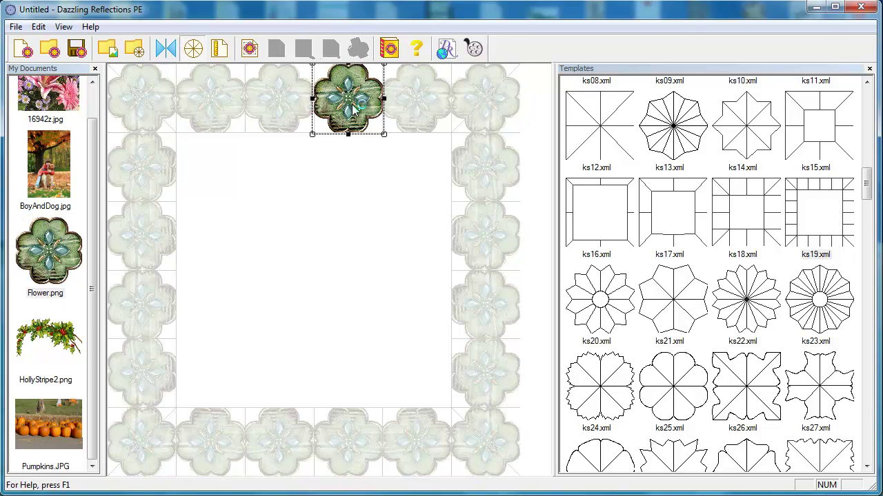
left_click_drag(347, 133, 348, 165)
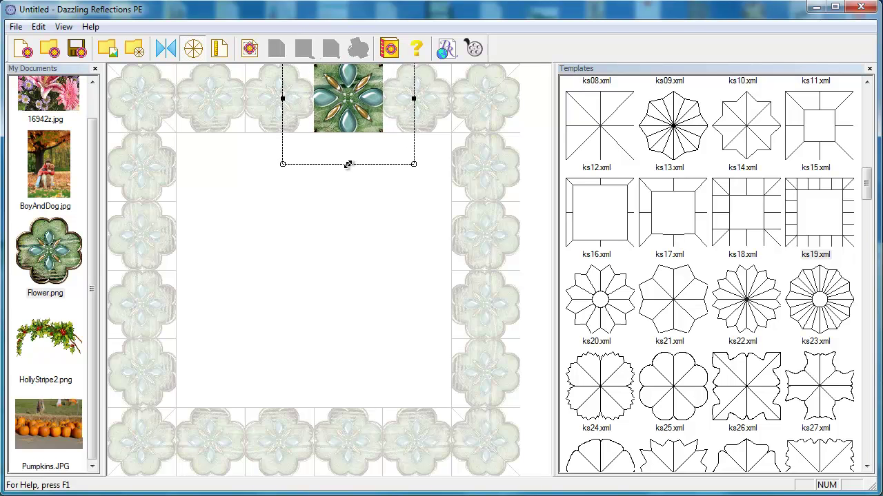
left_click(350, 218)
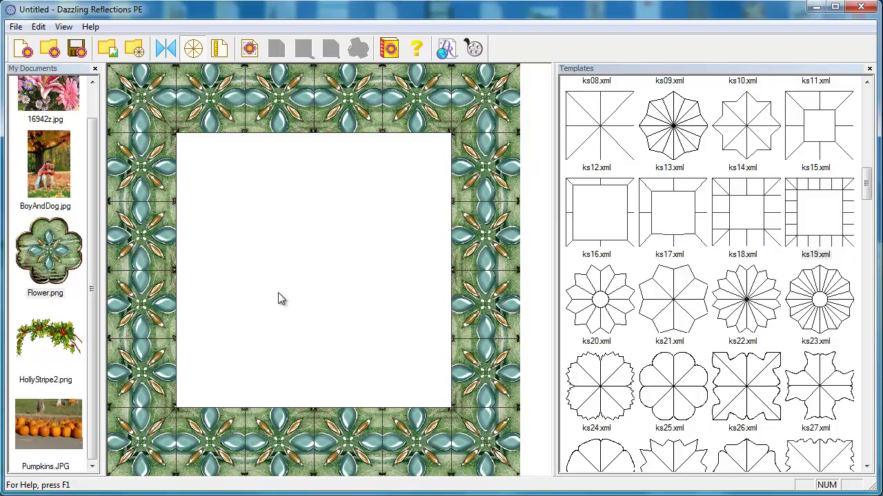
left_click(348, 107)
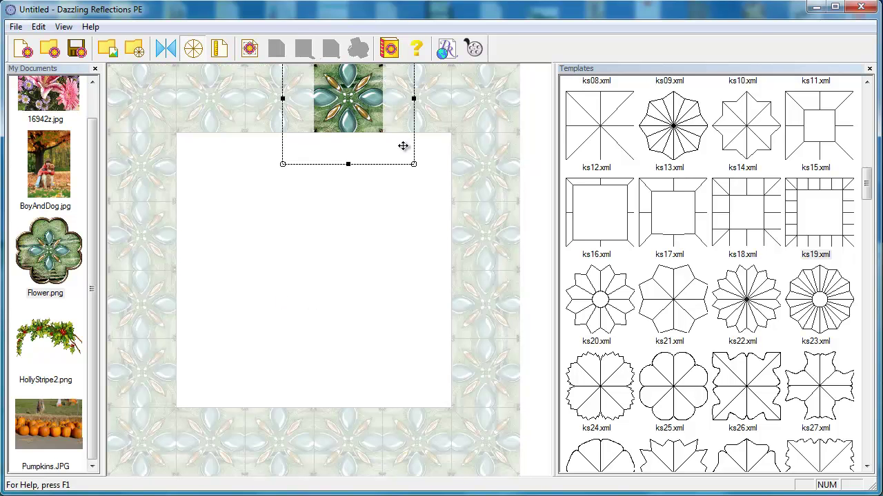
left_click_drag(415, 165, 392, 278)
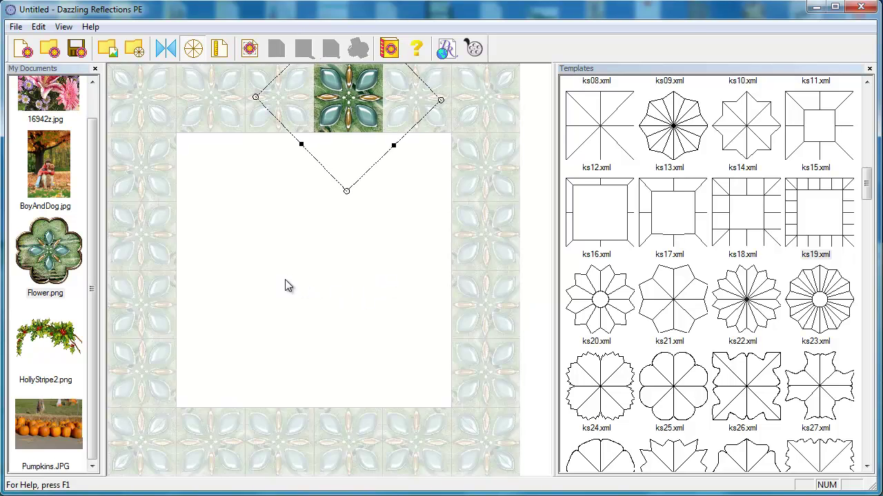
left_click(275, 286)
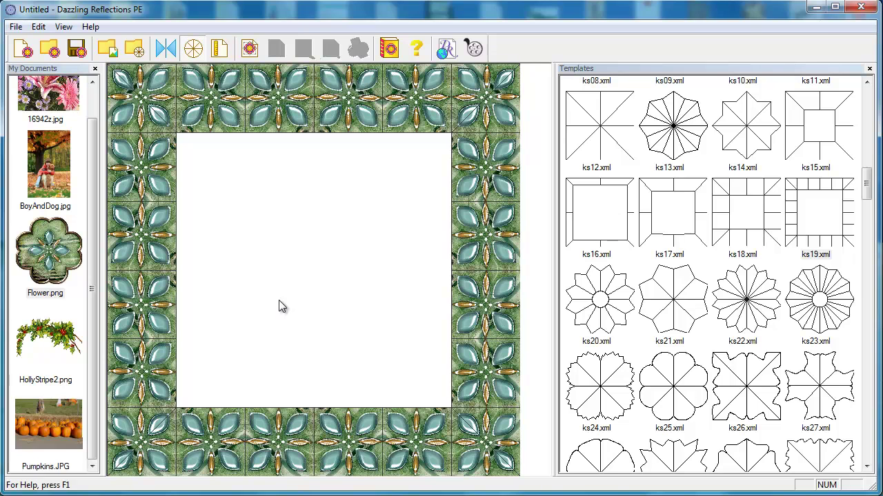
Start a new kaleidoscope and fill the ks19 template with HollyStripe2.png
left_click(21, 51)
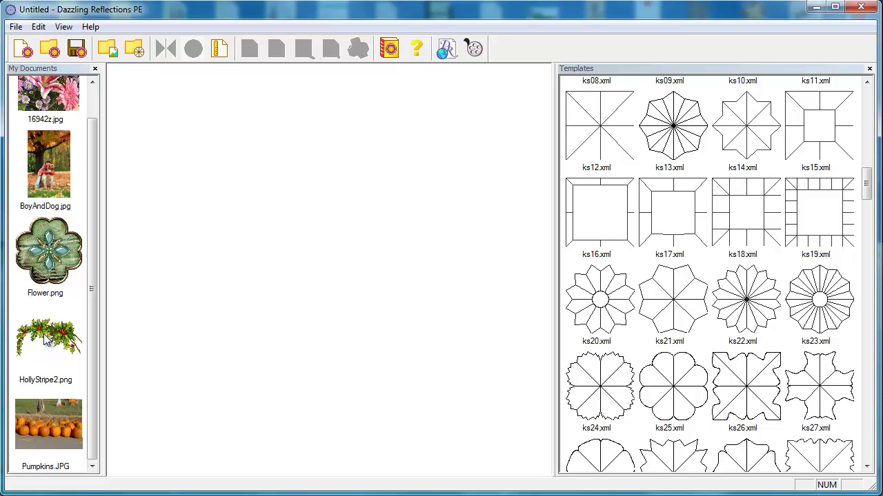
left_click(794, 246)
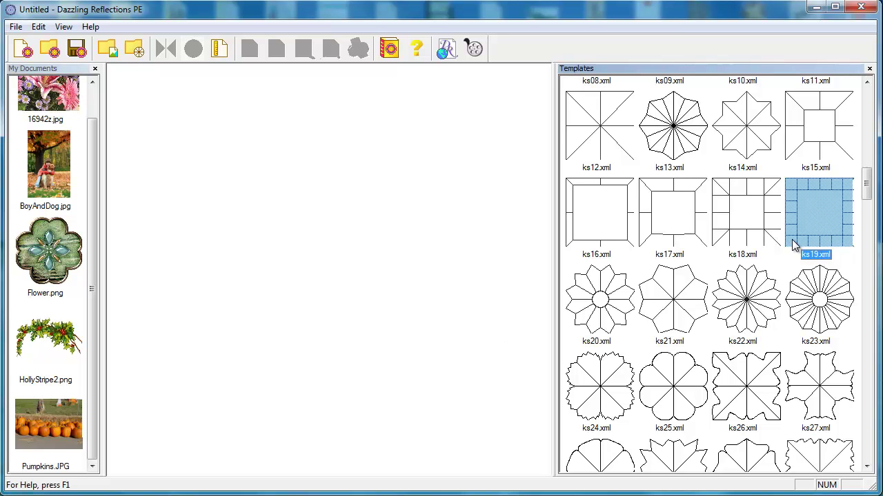
left_click(49, 341)
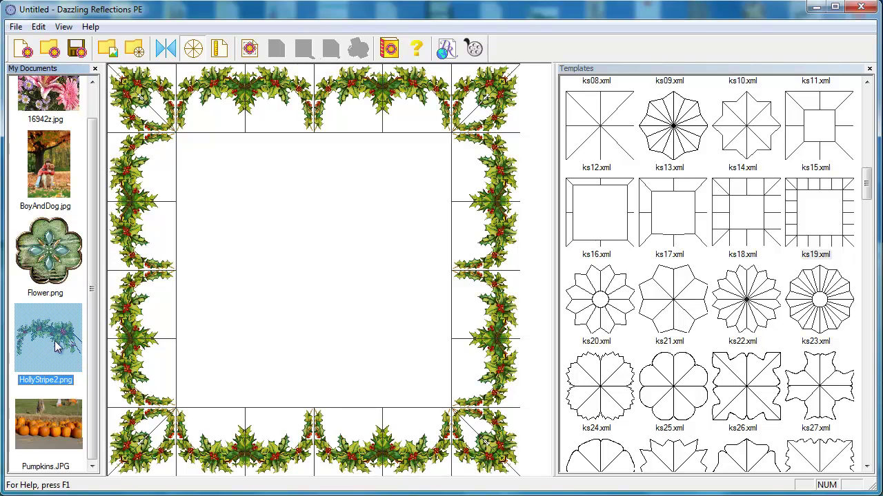
Enlarge and reposition the holly within its frame section, and hide the template lines
left_click(356, 105)
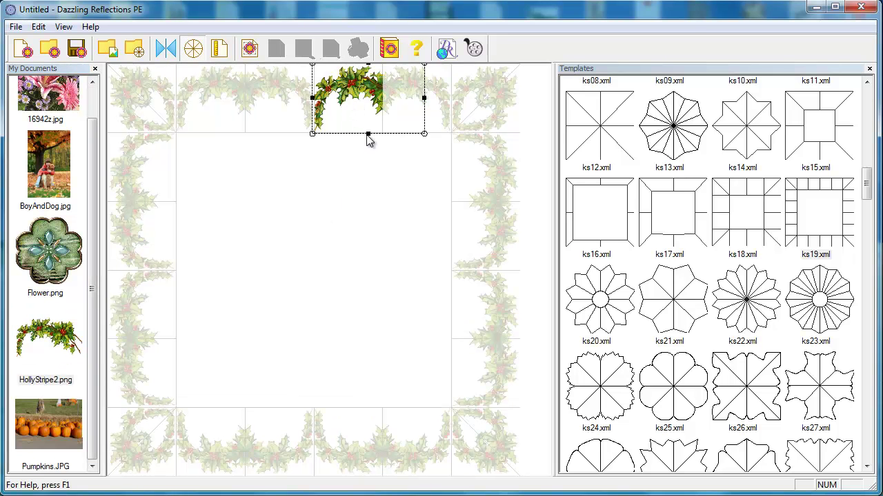
left_click_drag(368, 133, 369, 145)
mouse_move(337, 88)
left_mouse_down()
mouse_move(321, 104)
mouse_move(332, 102)
left_mouse_up()
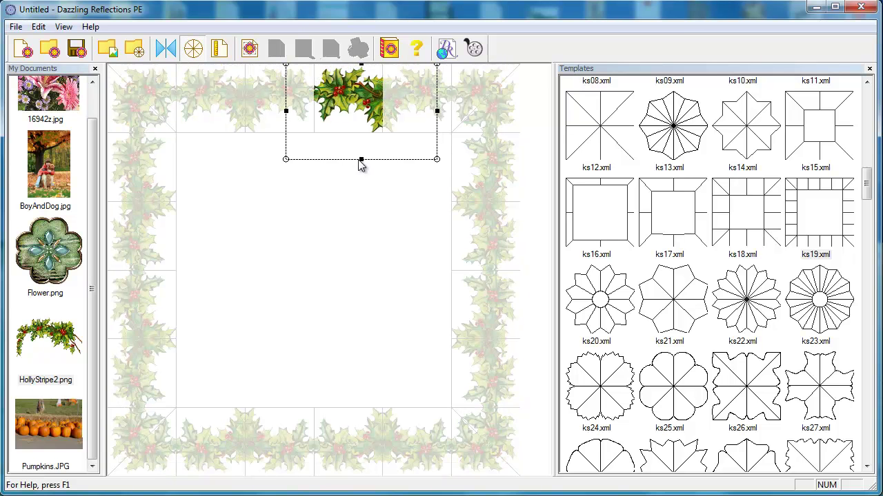
left_click_drag(361, 164, 364, 171)
left_click(367, 237)
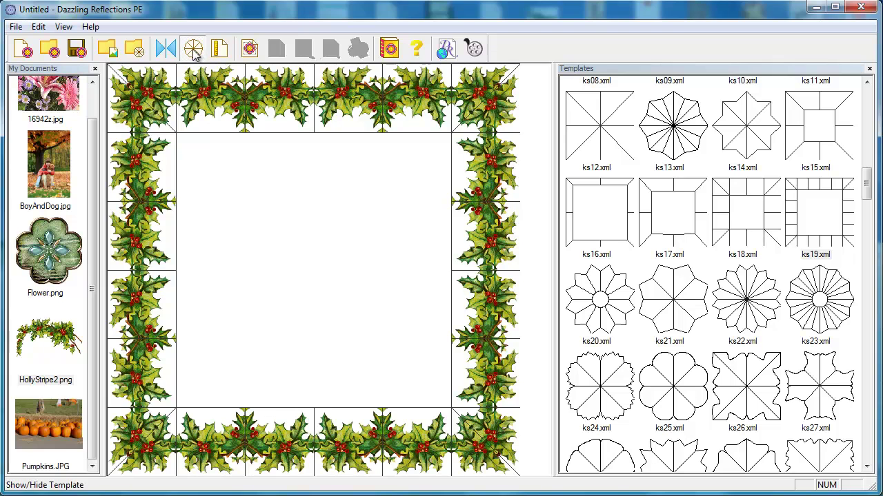
left_click(194, 51)
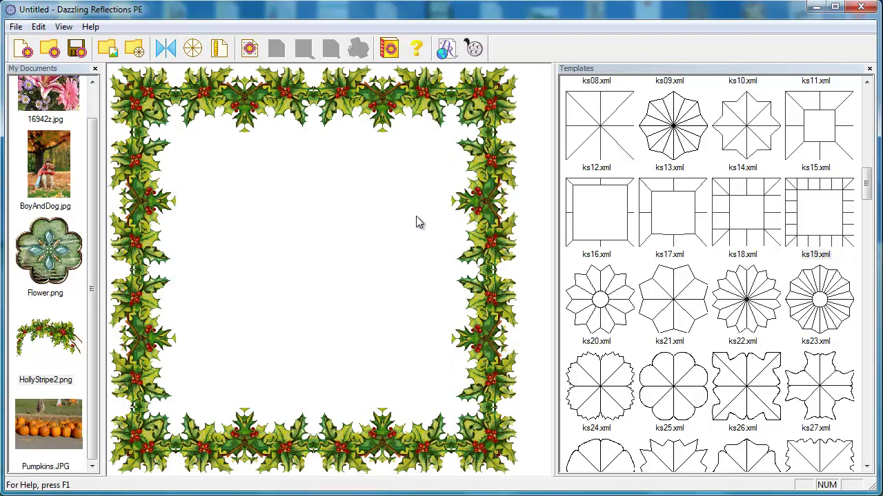
Enlarge the holly further and move it up in its section so it reaches the frame's outer edge
left_click(336, 103)
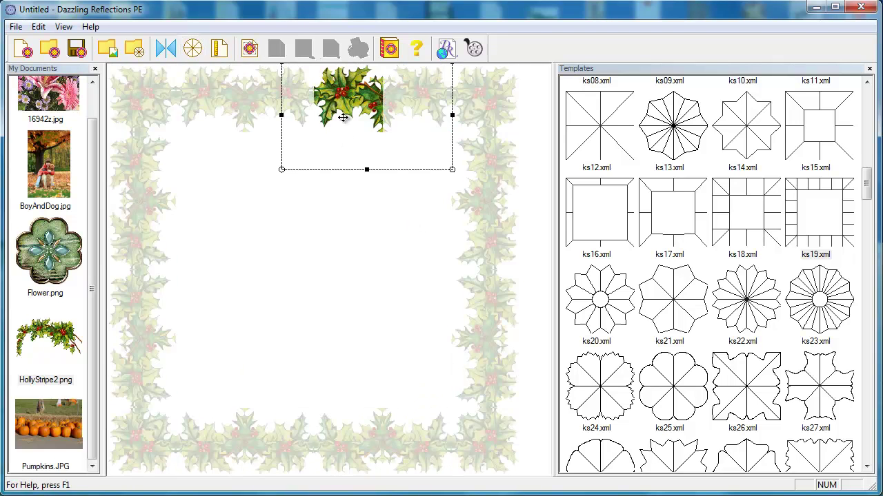
left_click_drag(367, 170, 366, 144)
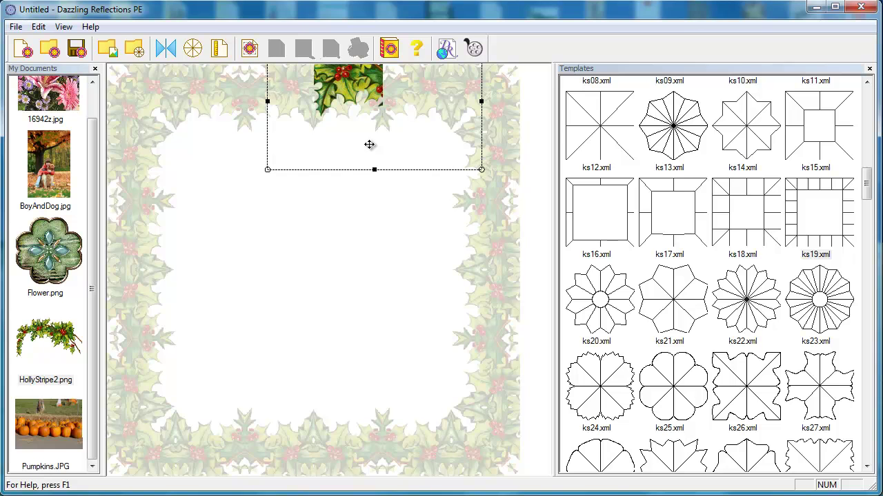
left_click(374, 289)
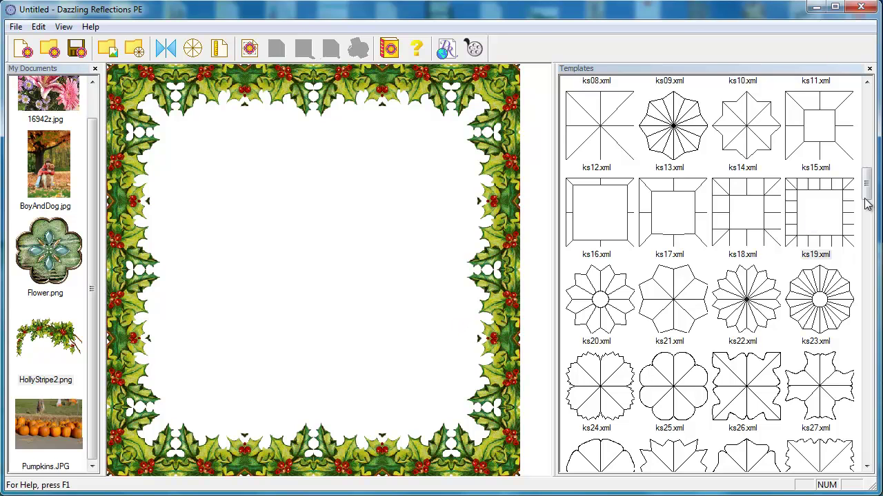
Apply the ks05 circular template to the holly and shift the picture left in its wedge to form a continuous wreath
left_click_drag(869, 181, 866, 158)
left_click(687, 238)
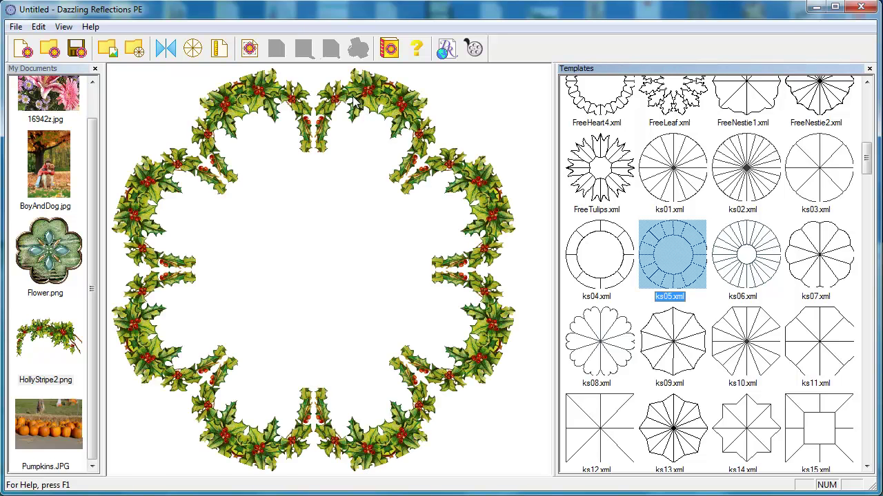
left_click(358, 98)
left_click_drag(359, 96, 309, 100)
left_click(367, 292)
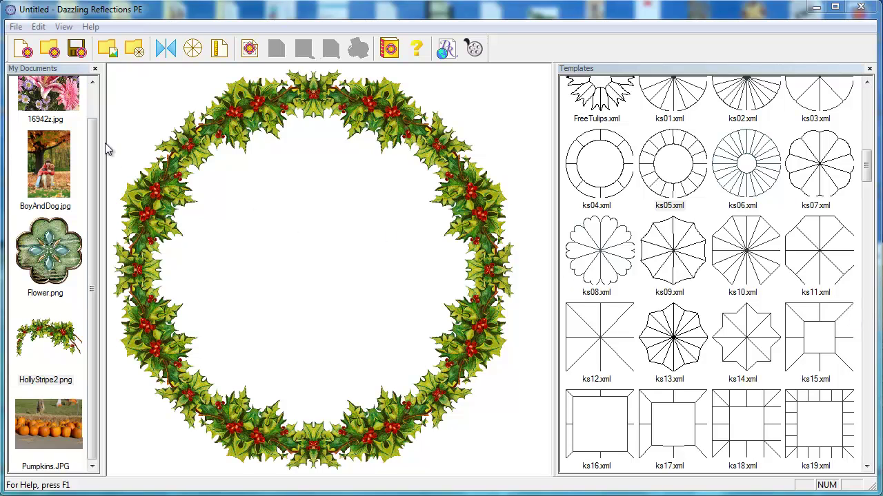
Start a new kaleidoscope and fill the ks02 circular template with HollyStripe2.png
left_click(22, 50)
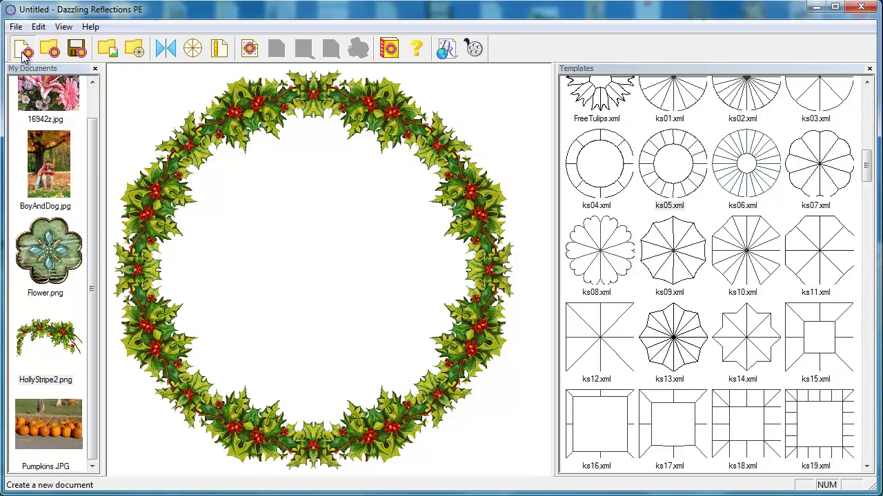
left_click(866, 82)
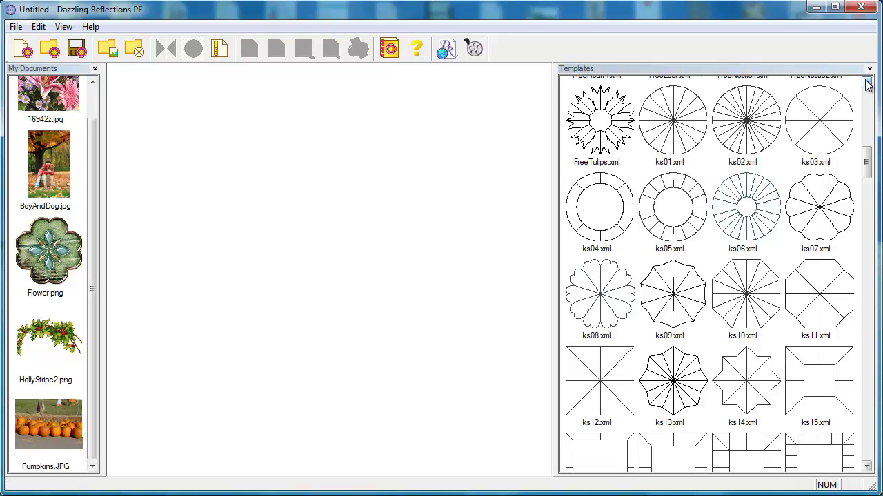
left_click(740, 147)
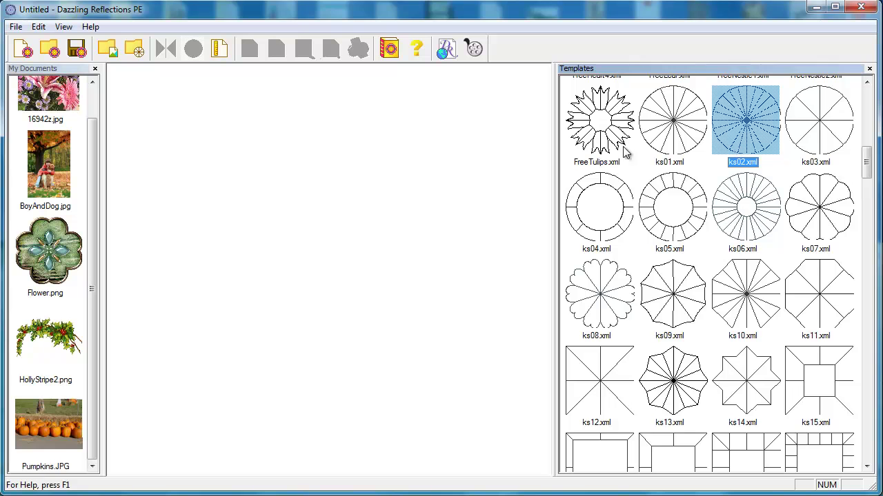
left_click(63, 348)
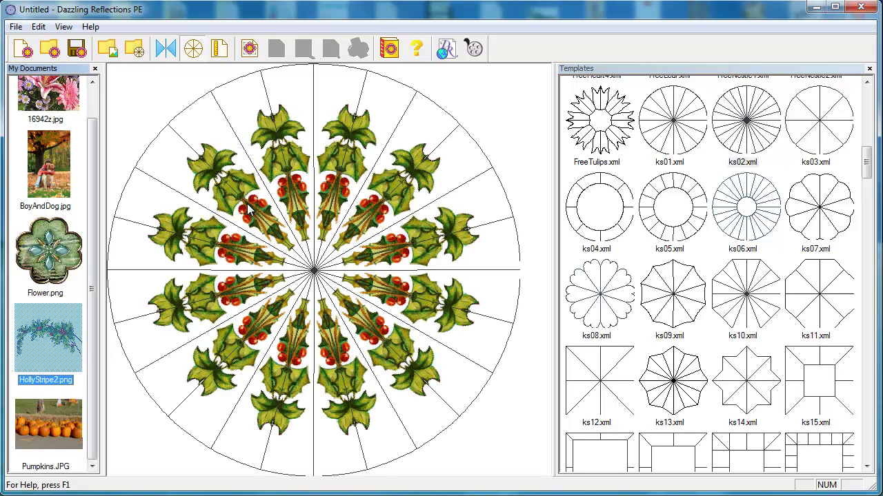
Shrink, rotate and reposition the holly in its wedge to form a lacy medallion with an open centre, and hide the template lines
left_click(343, 137)
left_click_drag(345, 135, 231, 147)
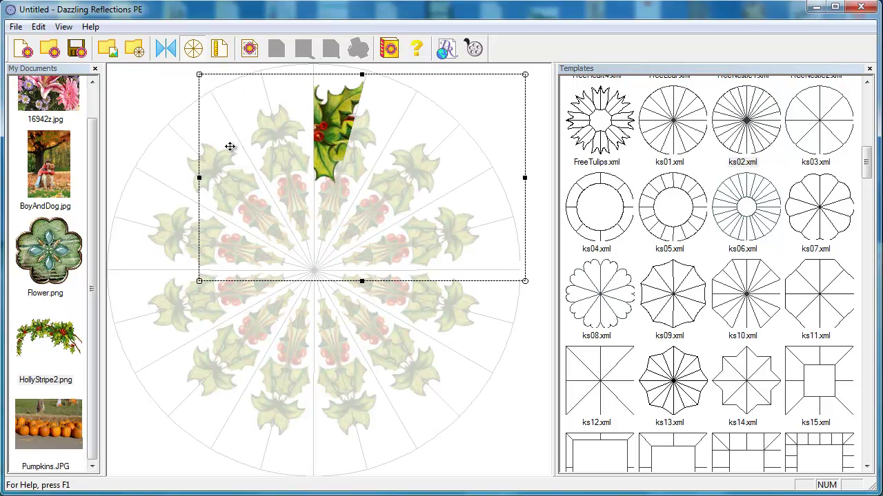
left_click_drag(361, 283, 357, 239)
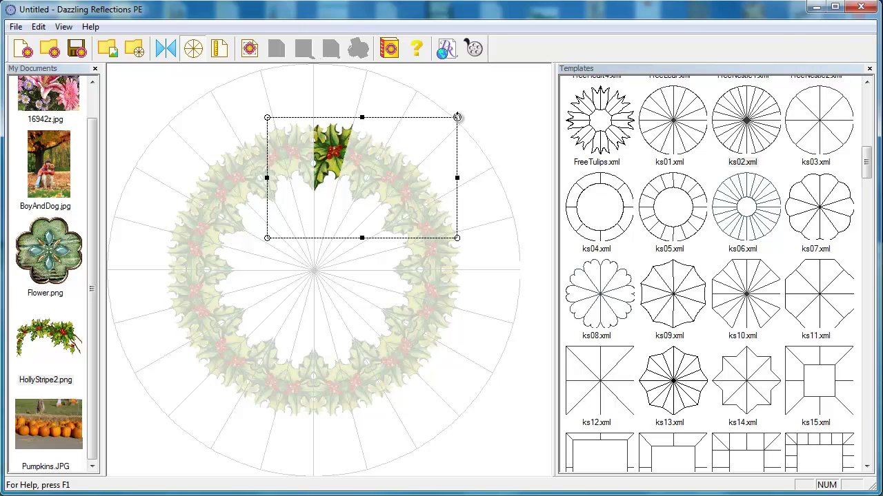
left_click_drag(456, 118, 413, 265)
left_click_drag(382, 174, 327, 159)
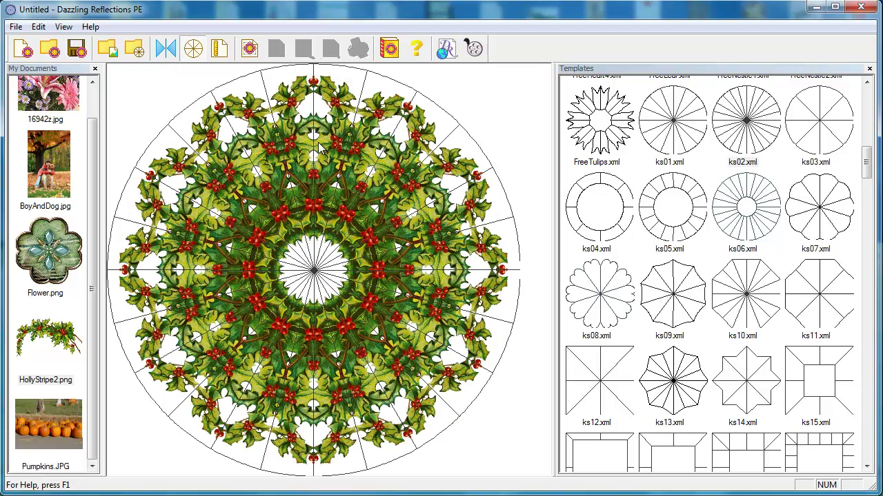
left_click(194, 49)
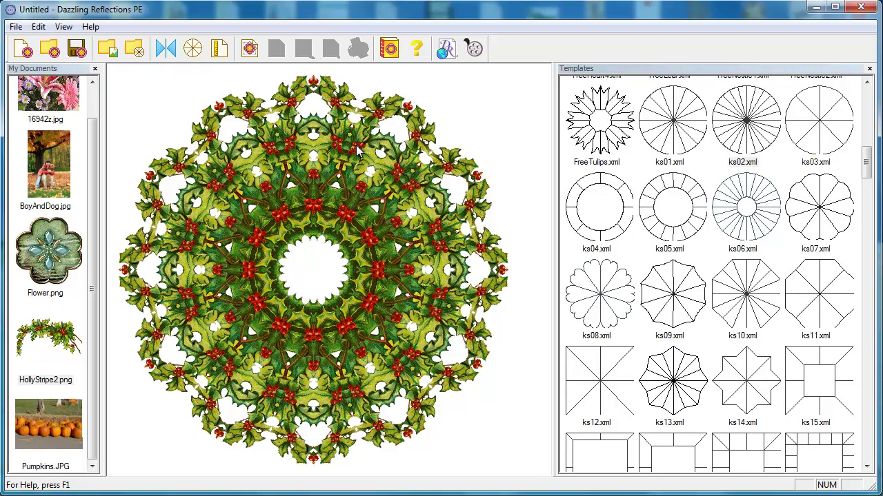
Fill the ks82 butterfly template with Pansy5.jpg, and rotate and reposition the pansy so its yellow centre forms the butterfly bodies
left_click(68, 389)
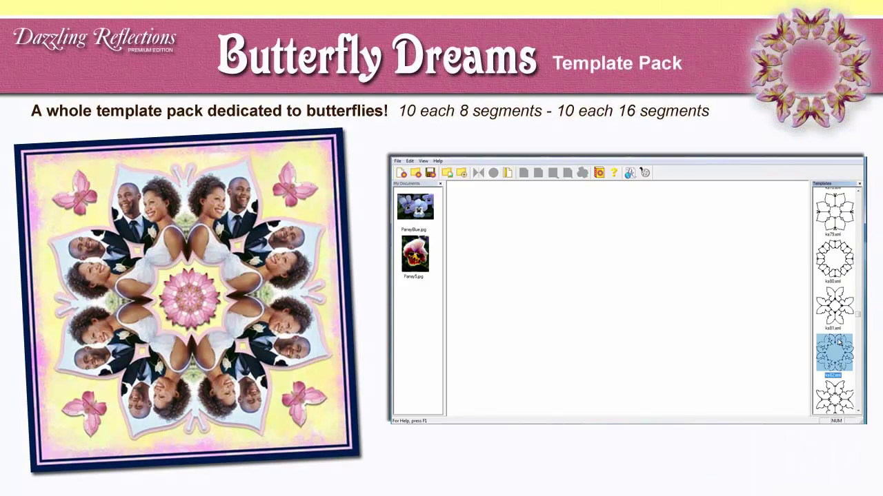
left_click(420, 252)
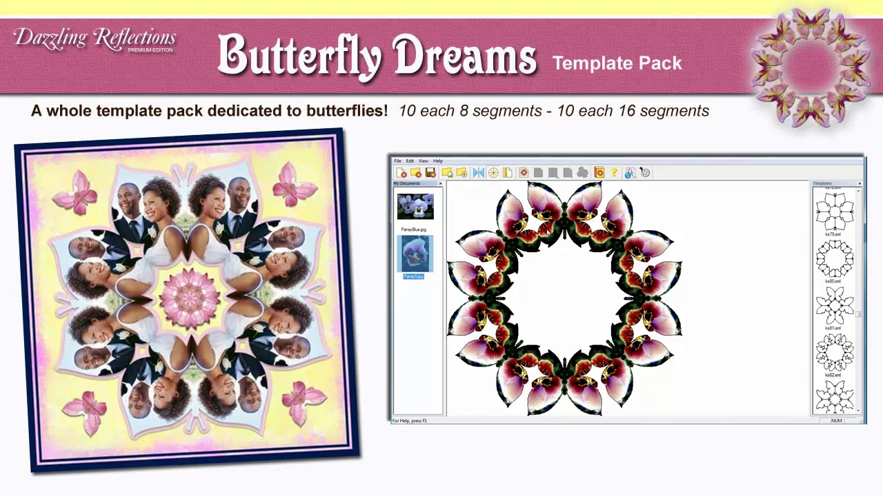
left_click(576, 219)
left_click_drag(589, 247, 557, 240)
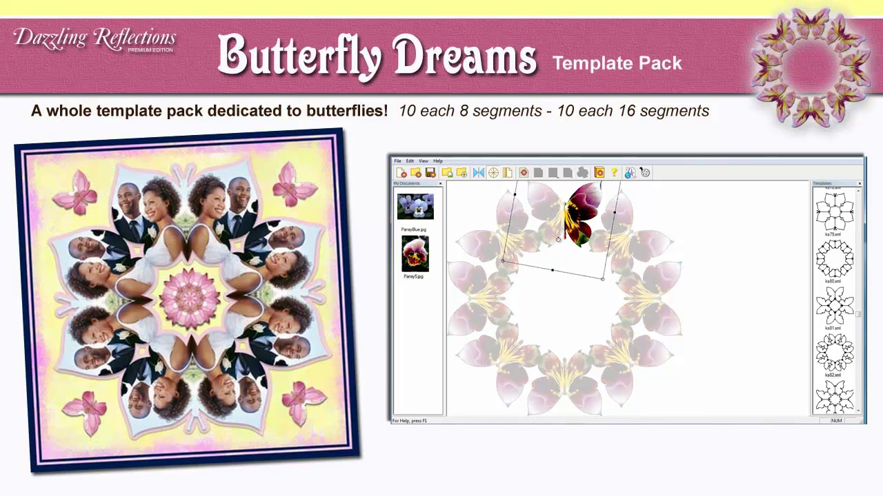
left_click(569, 309)
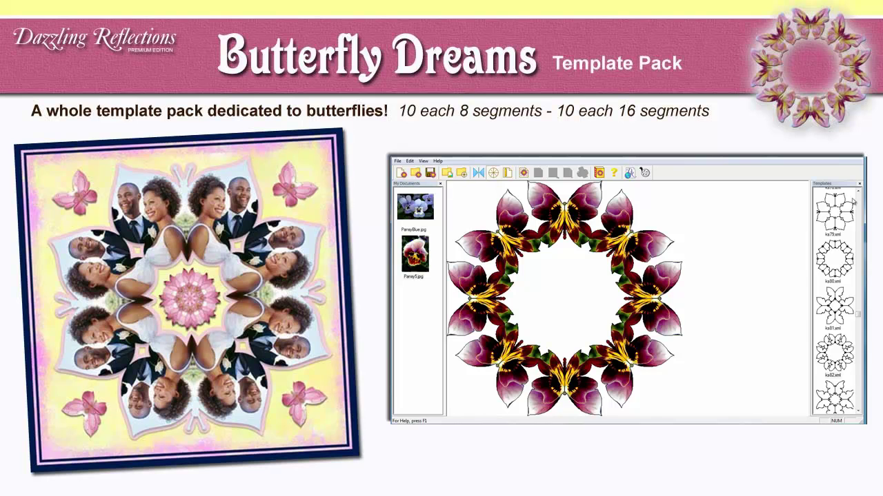
Start a new kaleidoscope and fill the ks78 butterfly template with PansyBlue.jpg
left_click(859, 192)
left_click(858, 191)
left_click(859, 192)
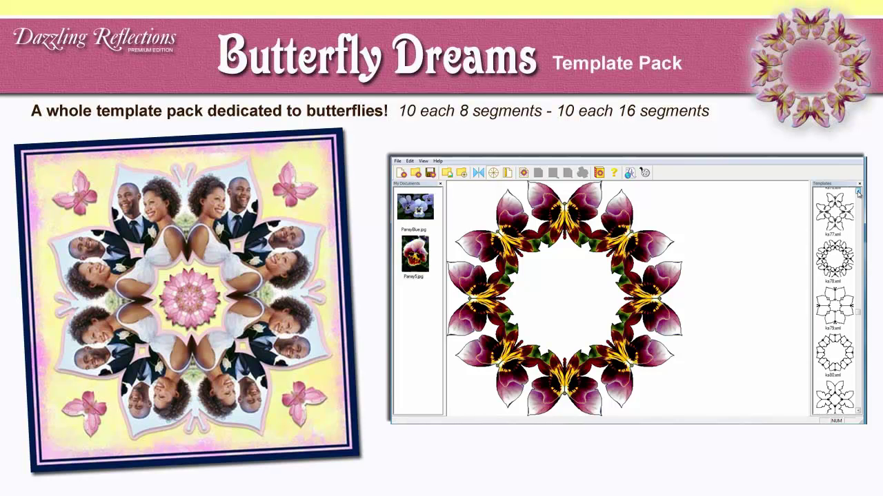
left_click(401, 173)
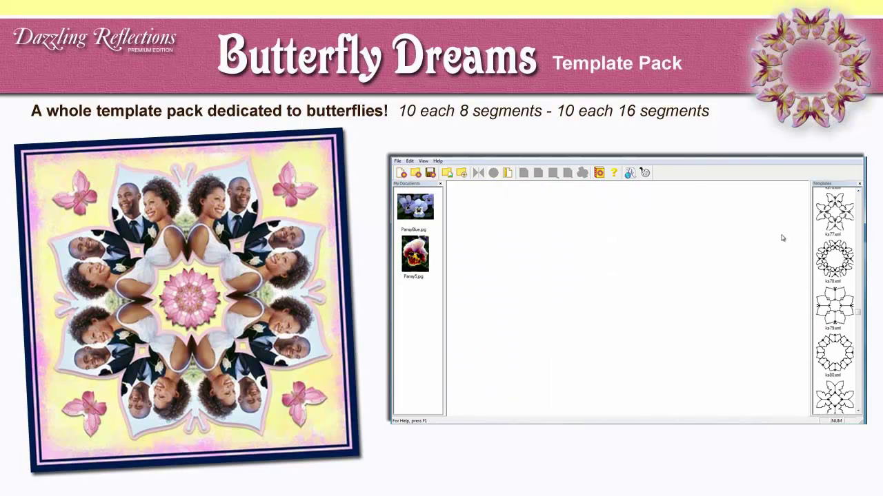
left_click(831, 249)
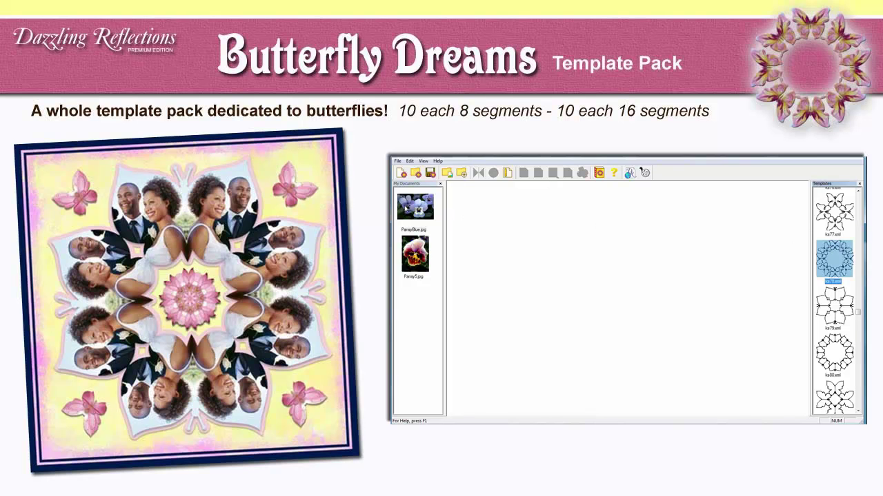
left_click(408, 208)
Rotate, resize and reposition the blue pansy in its section so the petals fill the wings and the flower centre forms the bodies
left_click(583, 208)
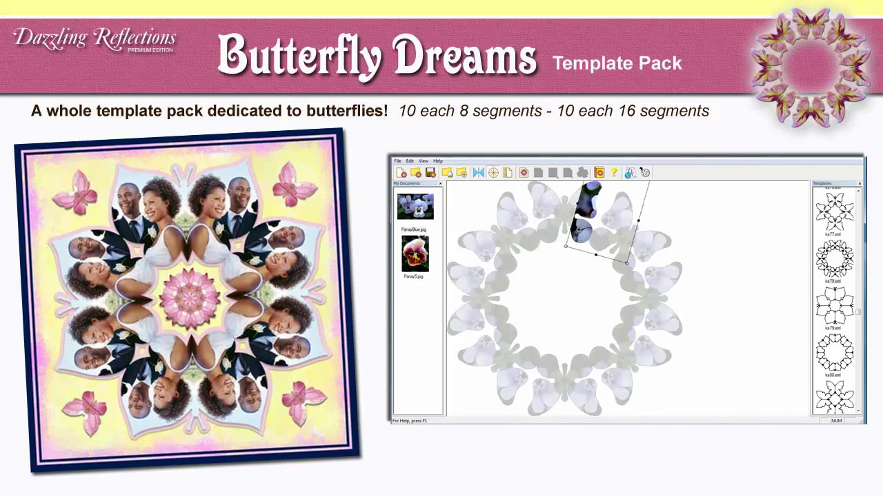
left_click_drag(584, 201, 587, 279)
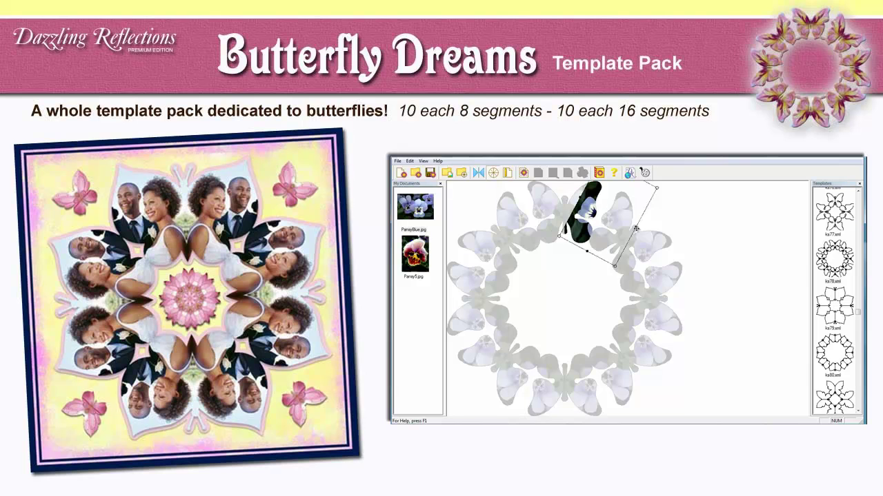
left_click_drag(634, 229, 581, 228)
left_click(579, 336)
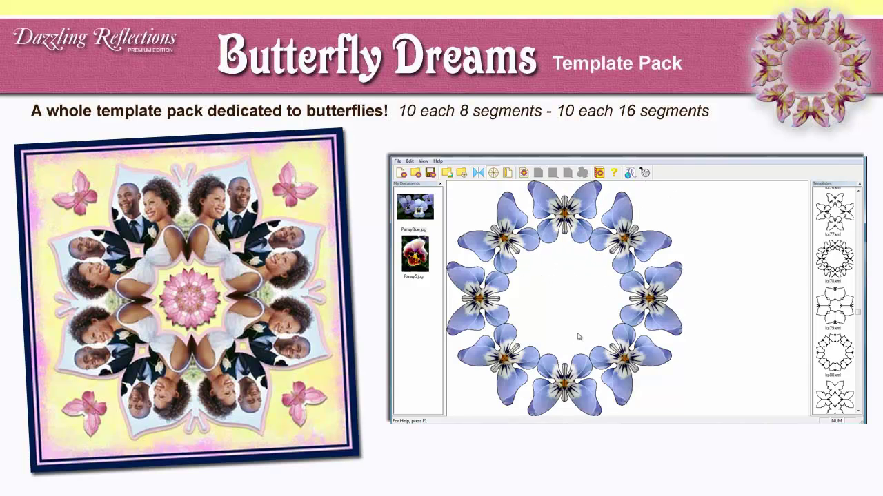